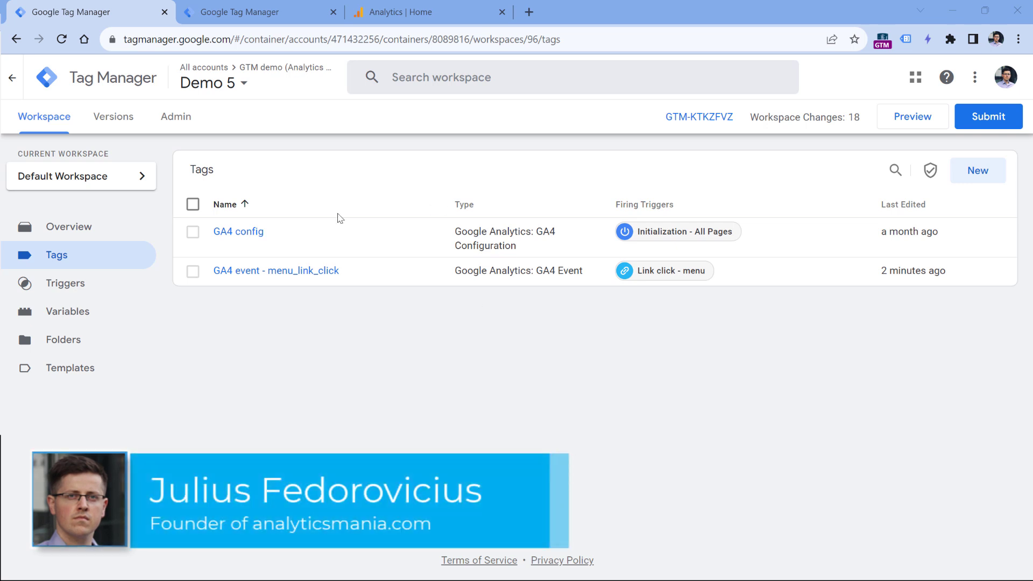
- Check the GA4 config tag's measurement ID, then switch to the New demo 5 container's Tags page
click(237, 233)
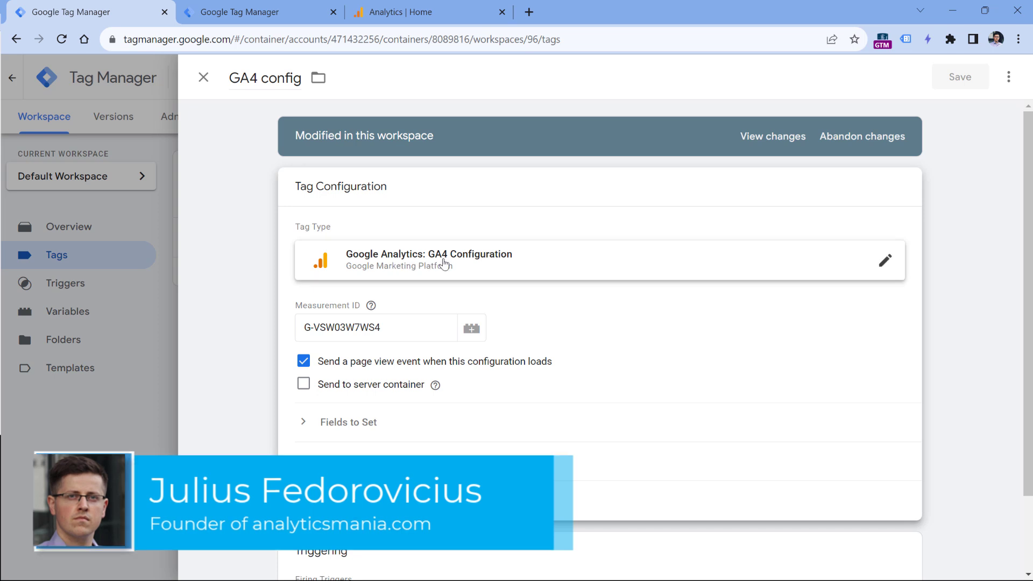
drag(383, 327, 283, 332)
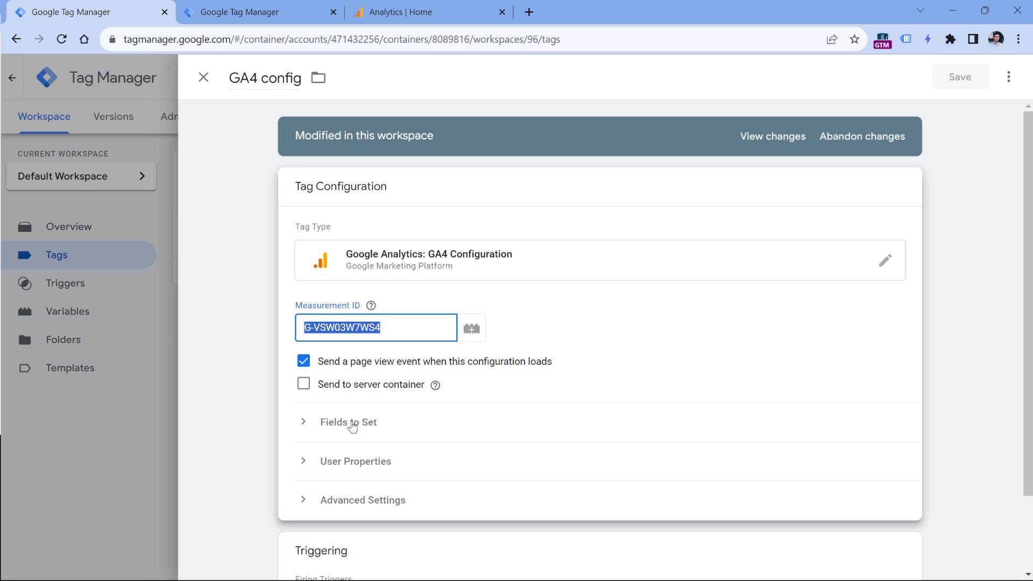
key(ctrl+Tab)
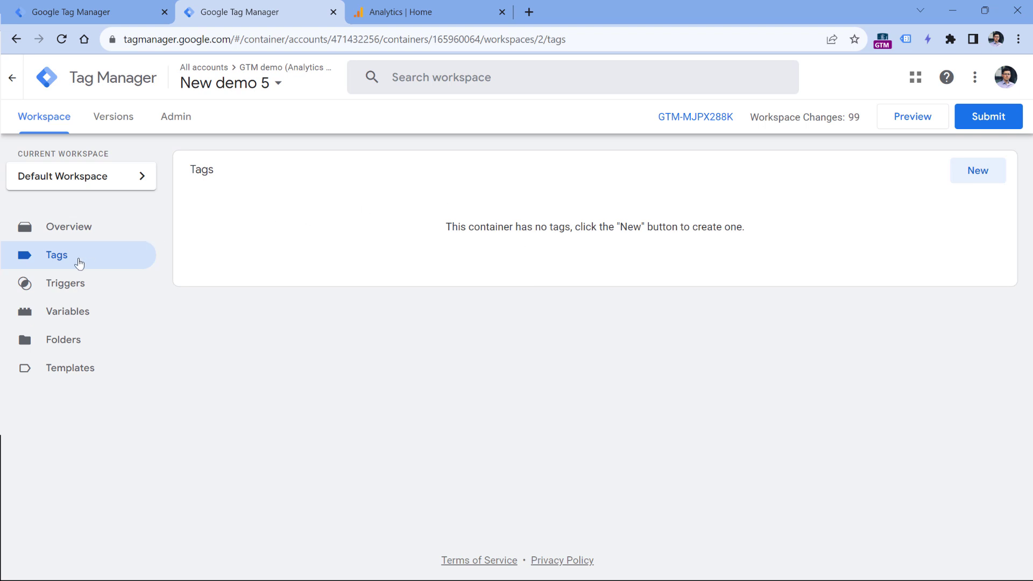
- Create a new tag in New demo 5 and set its type to Google Analytics > Google Tag
click(975, 171)
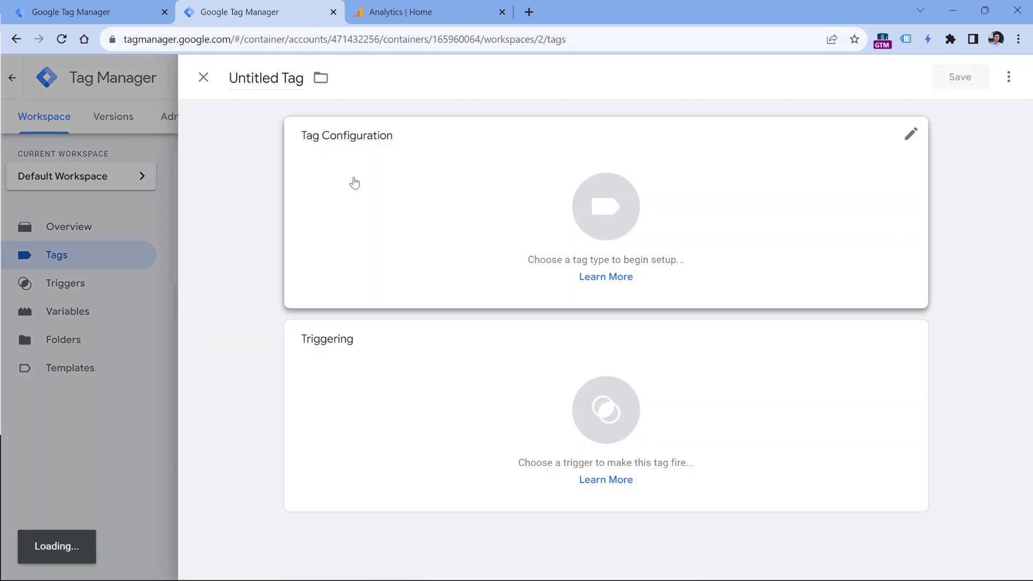
click(358, 203)
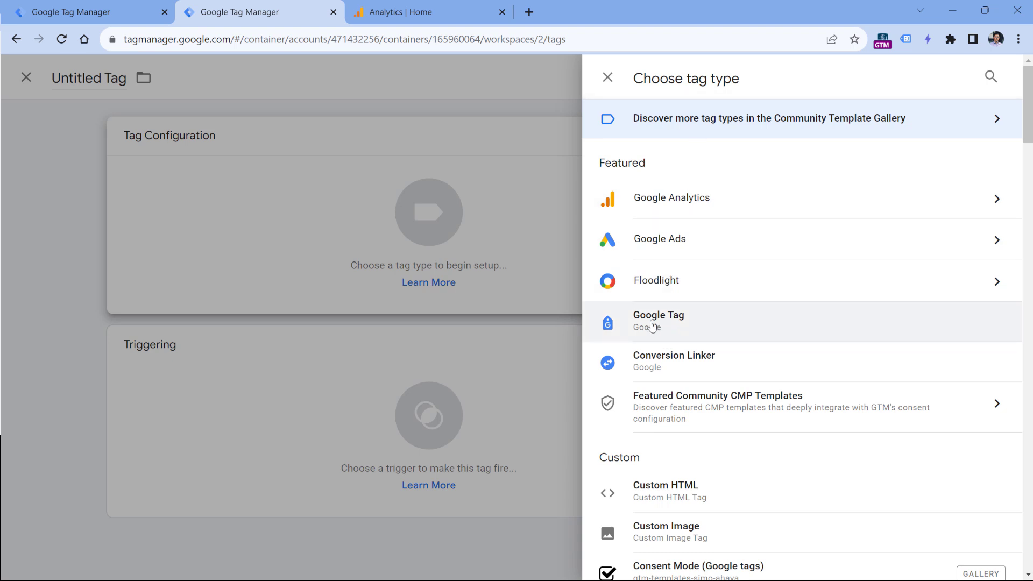
click(664, 207)
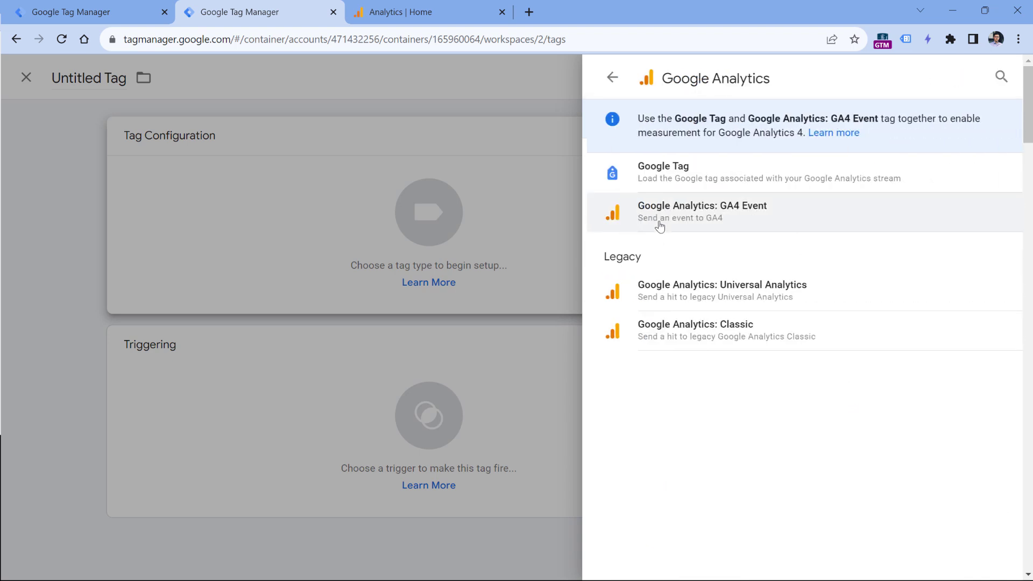
click(607, 77)
click(696, 241)
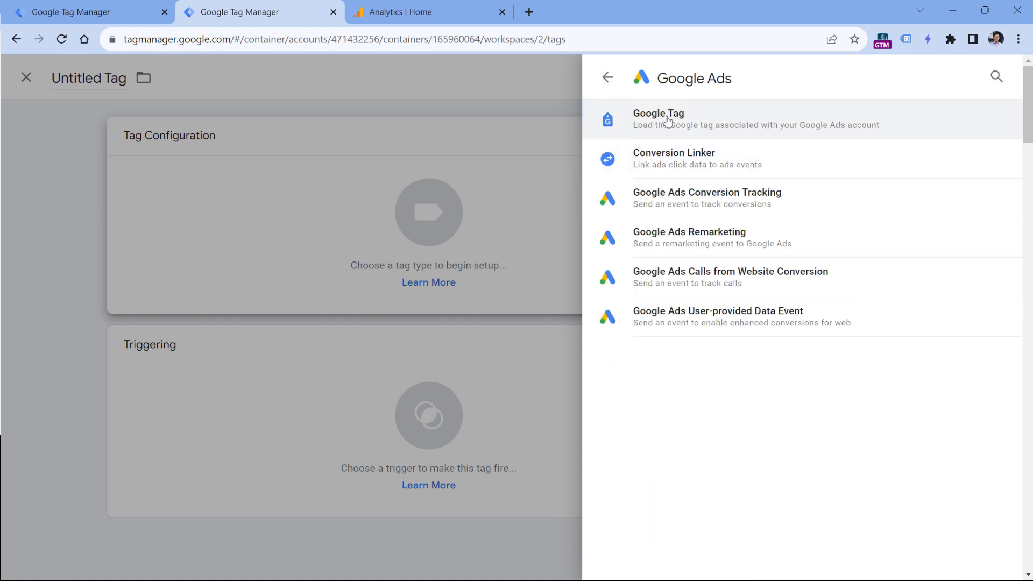
click(607, 77)
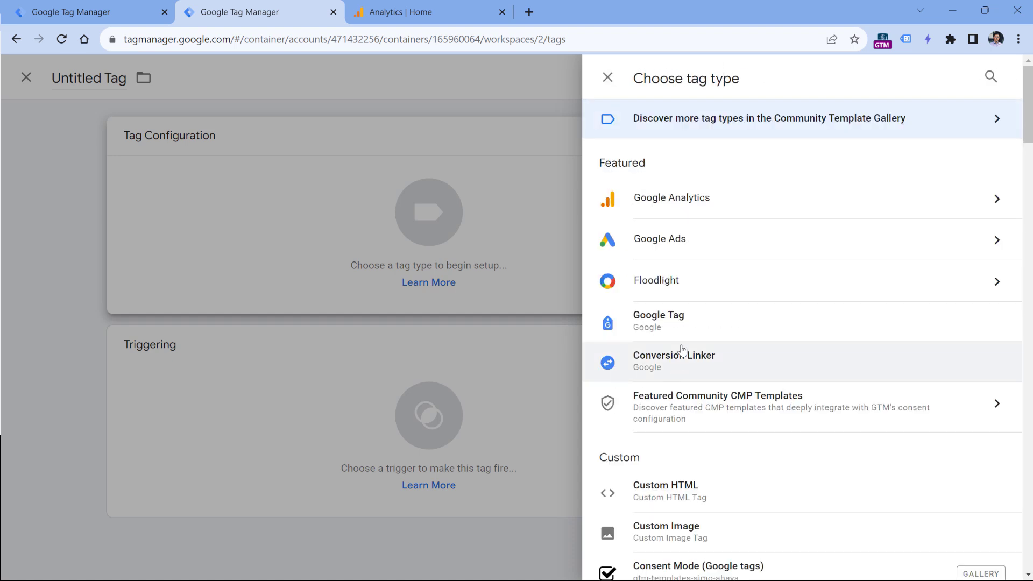
click(704, 210)
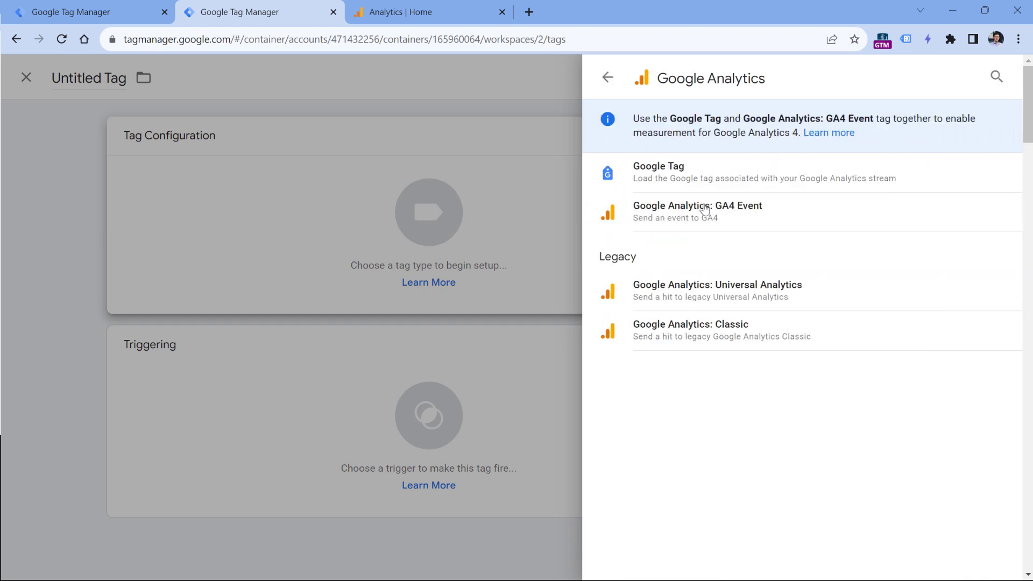
click(673, 178)
click(383, 278)
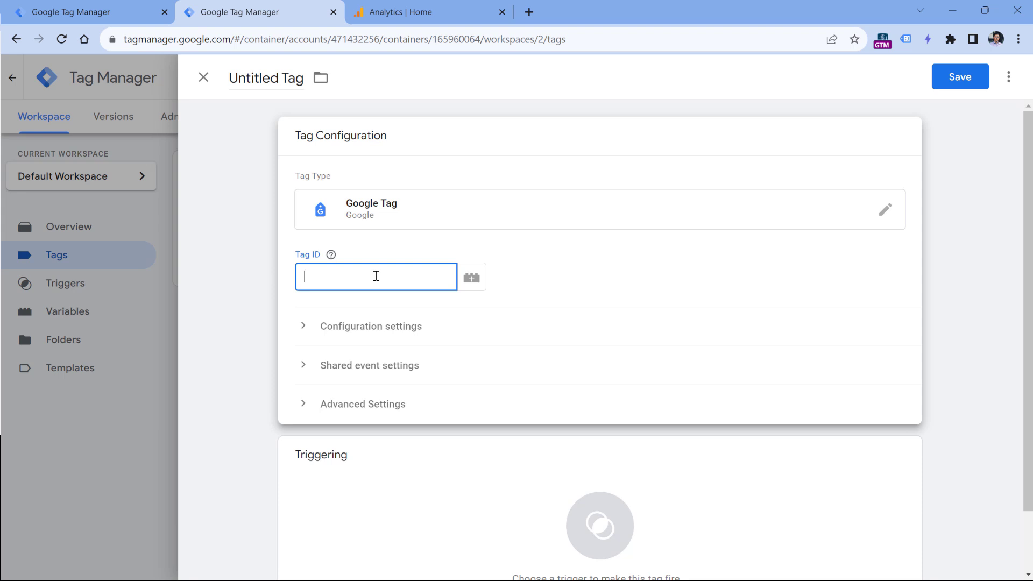
- Copy measurement ID G-VSW03W7WS4 from the GTM Sandbox website stream into the tag's Tag ID
click(433, 11)
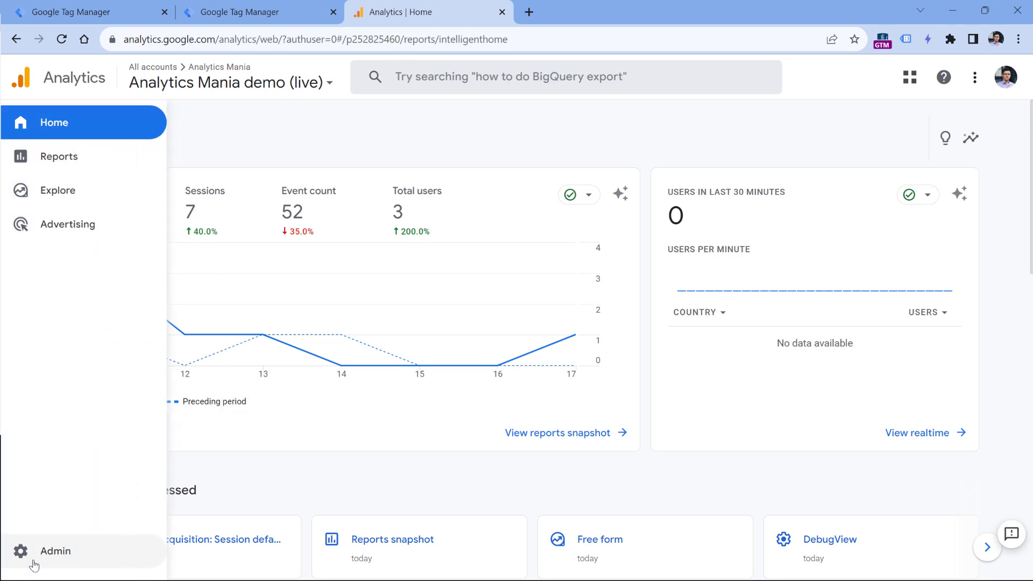
click(39, 558)
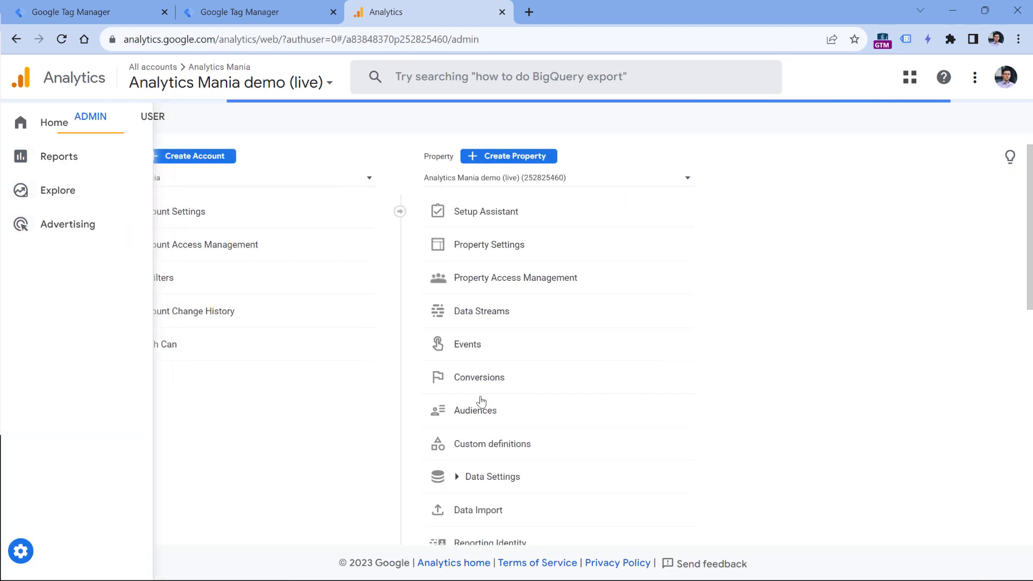
click(501, 312)
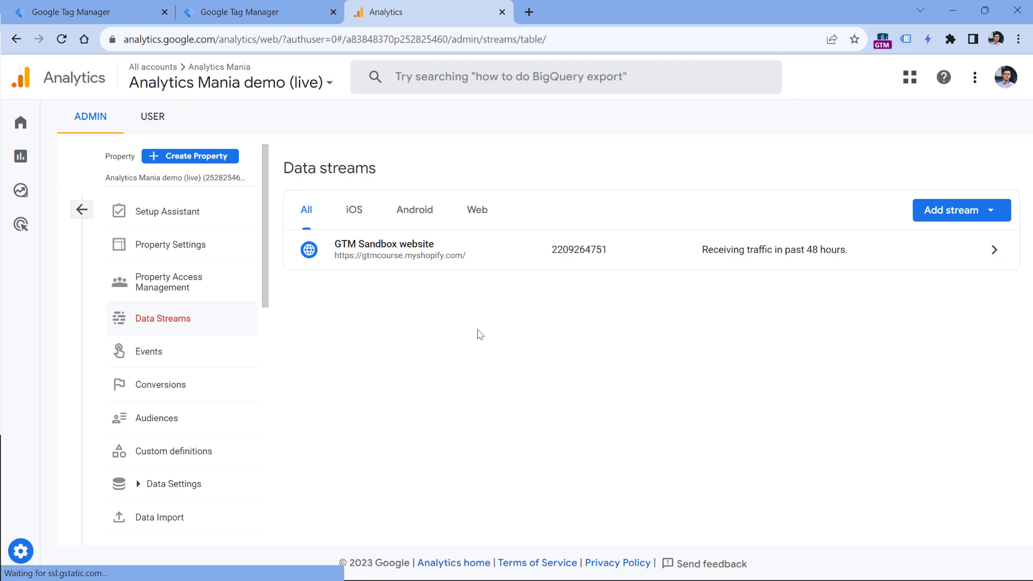
click(453, 253)
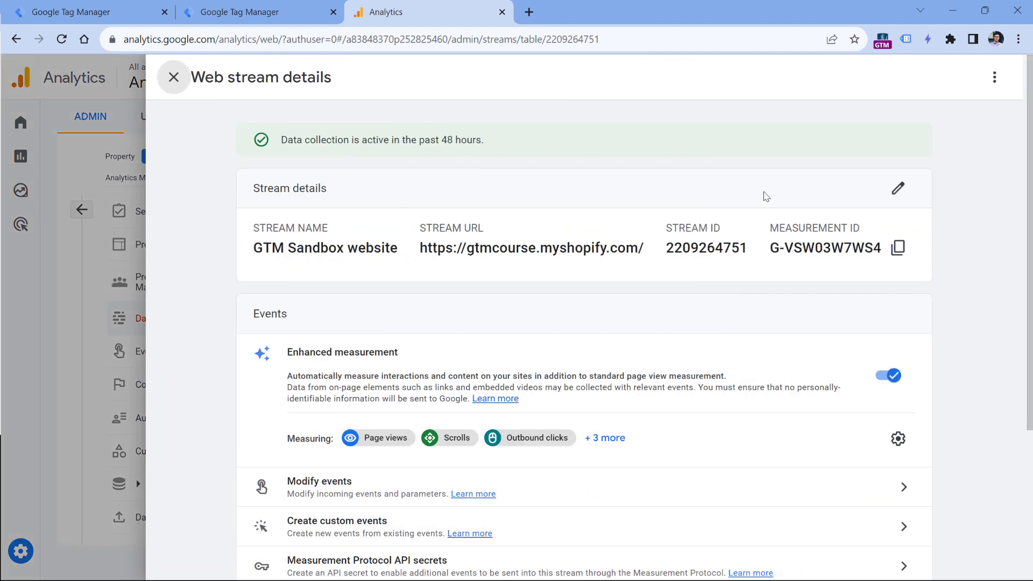
click(906, 260)
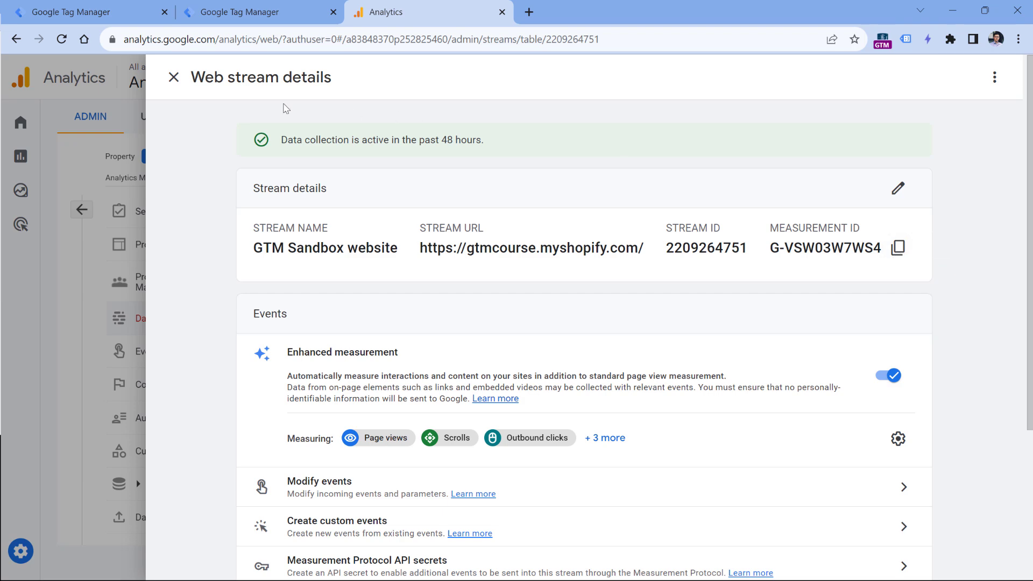
click(237, 12)
click(350, 279)
key(ctrl+v)
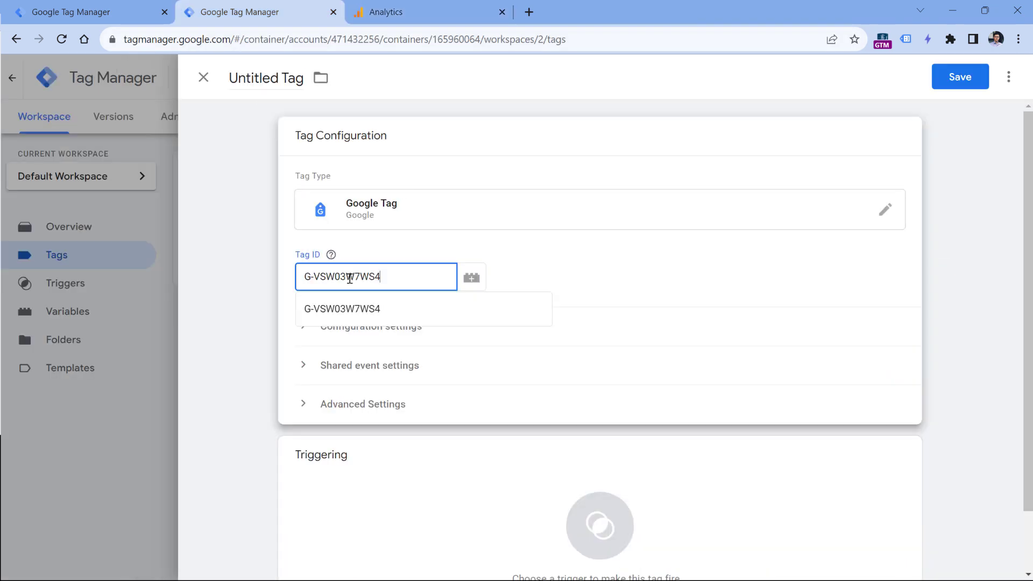
- Set the tag to fire on the Initialization - All Pages trigger
click(522, 268)
scroll(524, 270, down, 2)
click(383, 432)
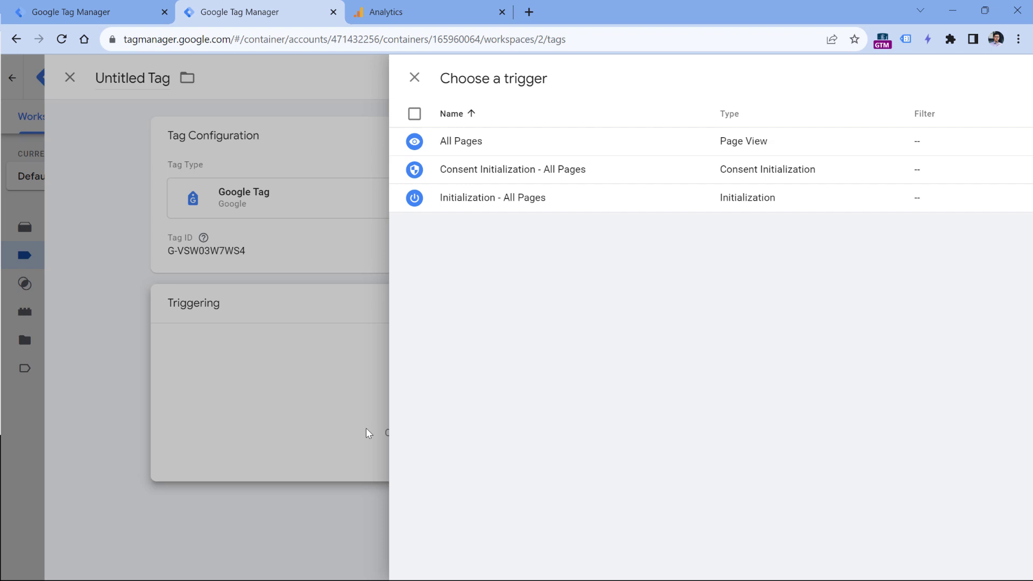
click(278, 204)
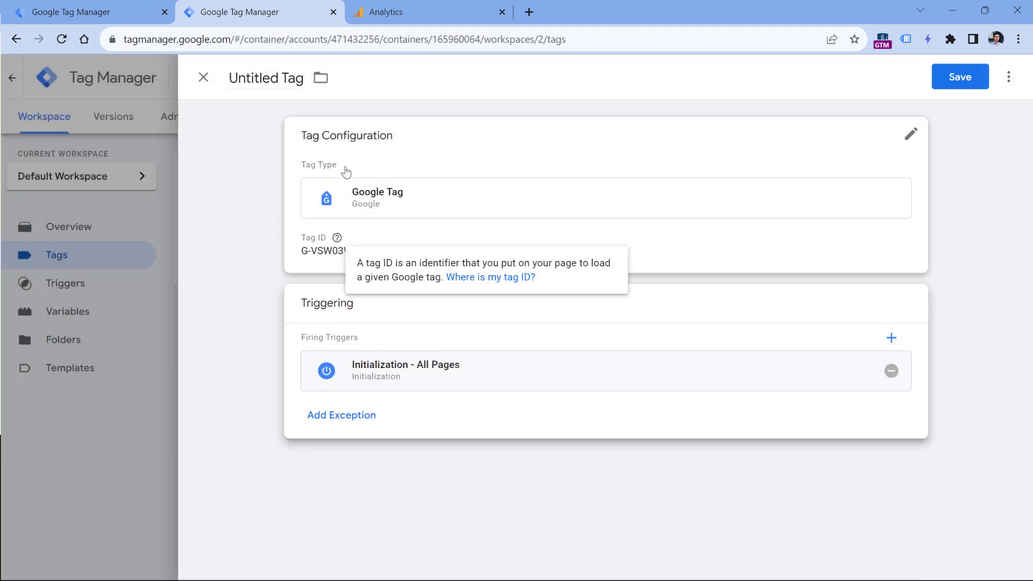
- Name the tag 'Google Tag' and save it
click(254, 72)
text(Google Tag)
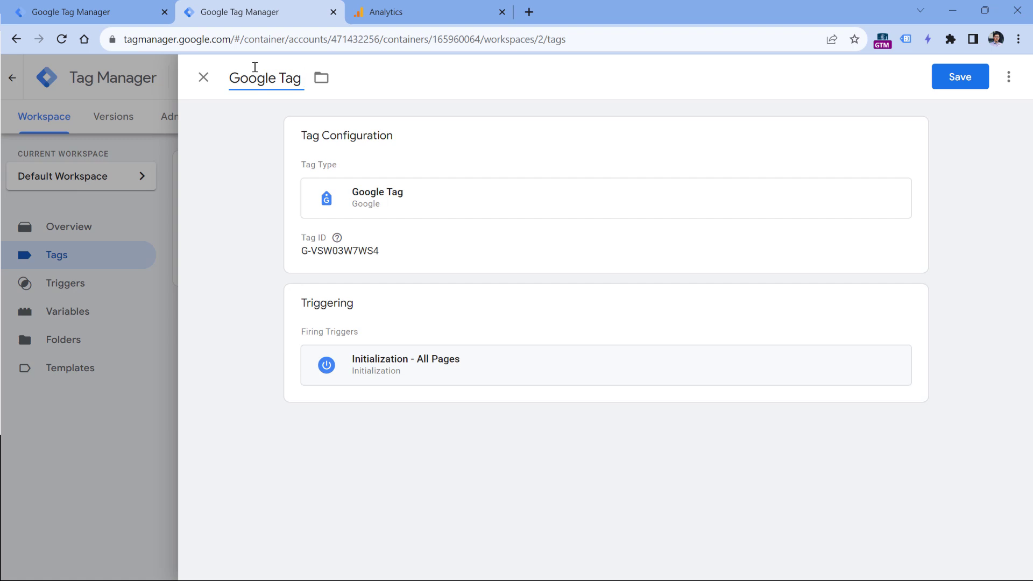
click(953, 86)
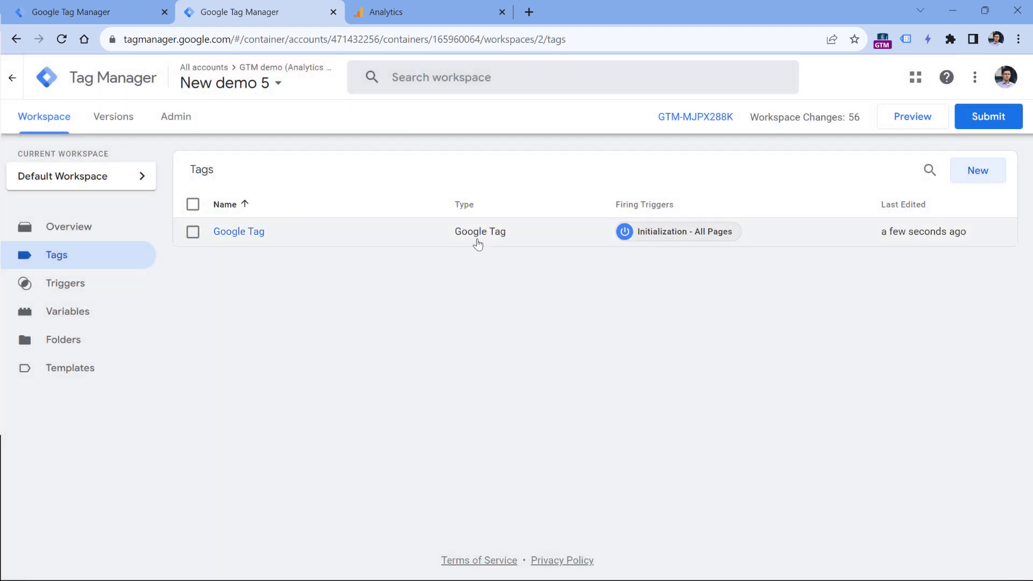
click(86, 12)
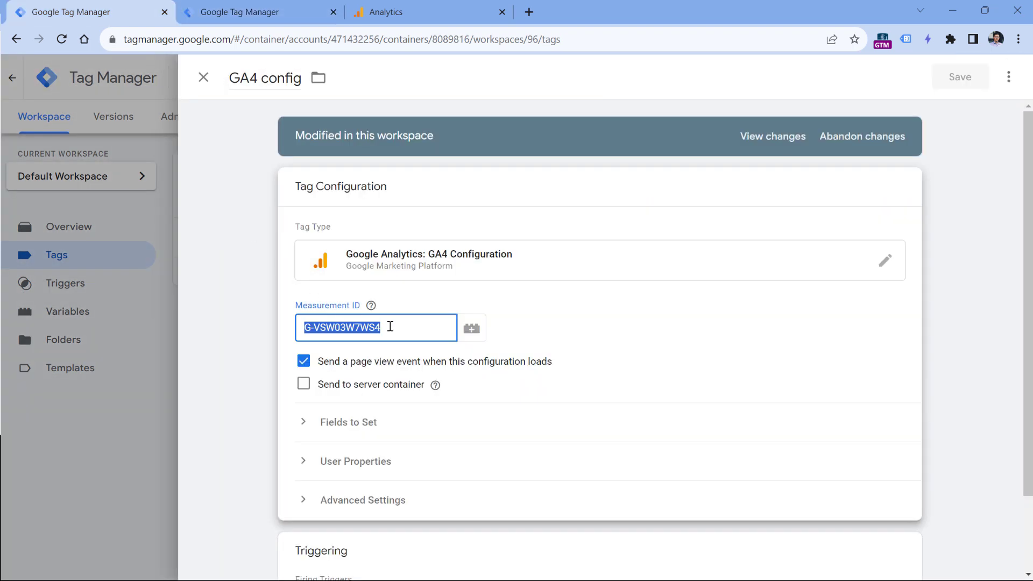
click(436, 384)
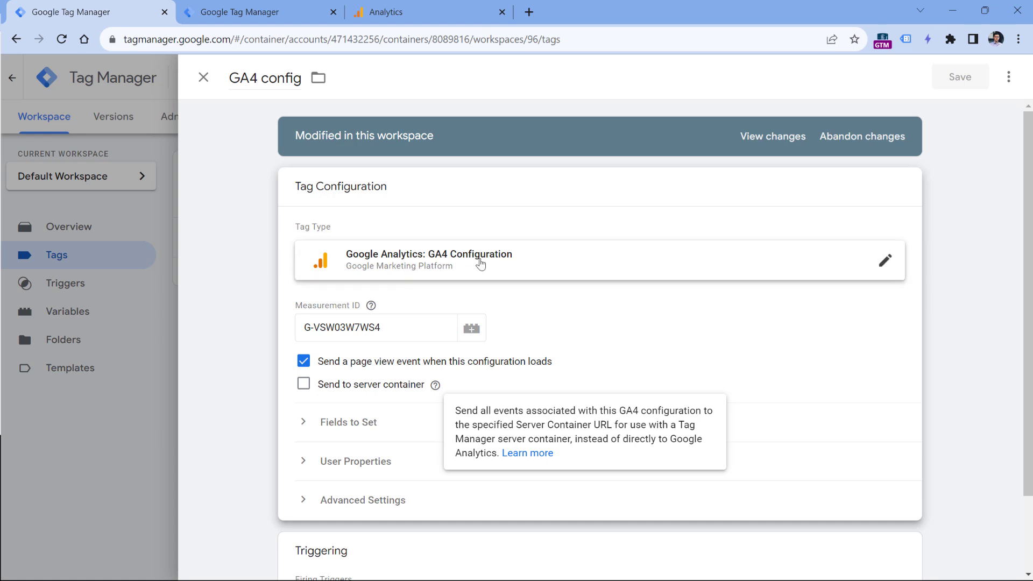
key(ctrl+Tab)
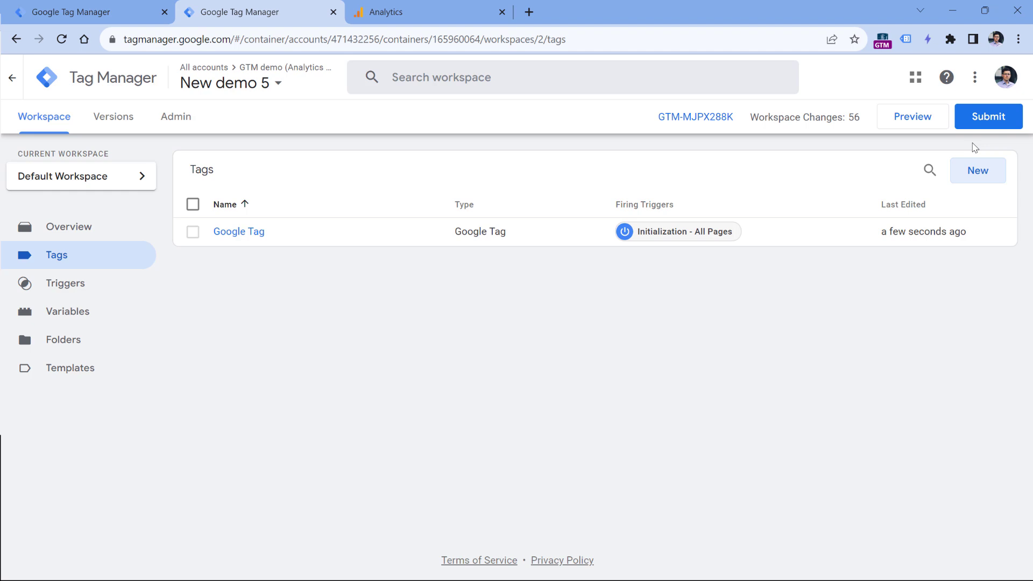
- Start another new tag and make it a Google Analytics: GA4 Event tag
click(980, 175)
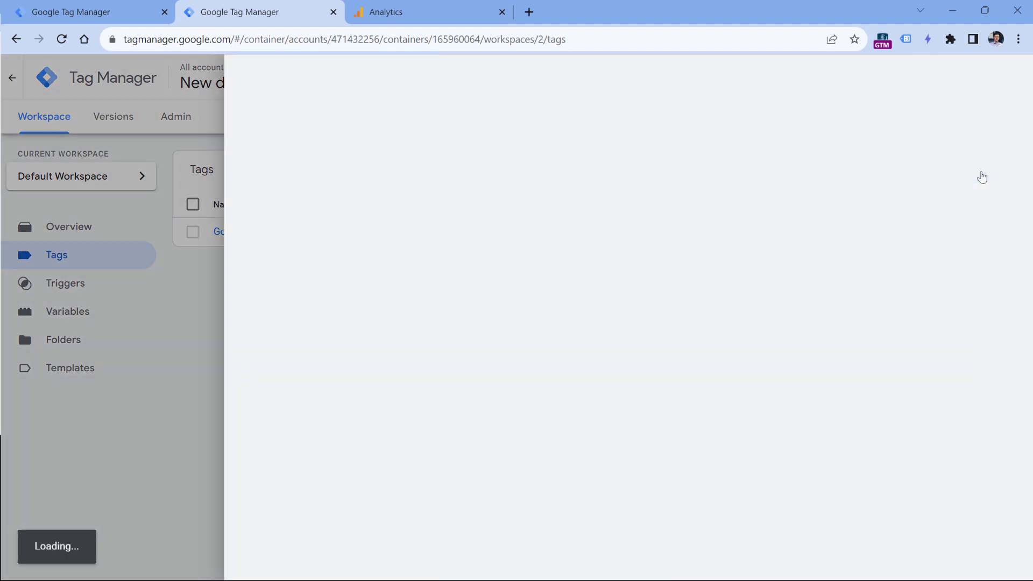
click(565, 192)
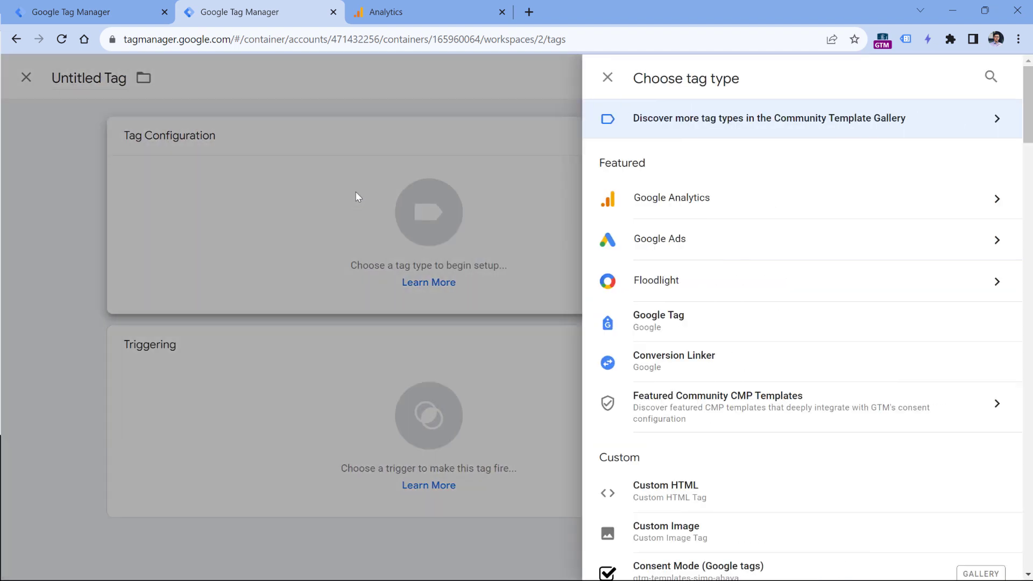
click(697, 199)
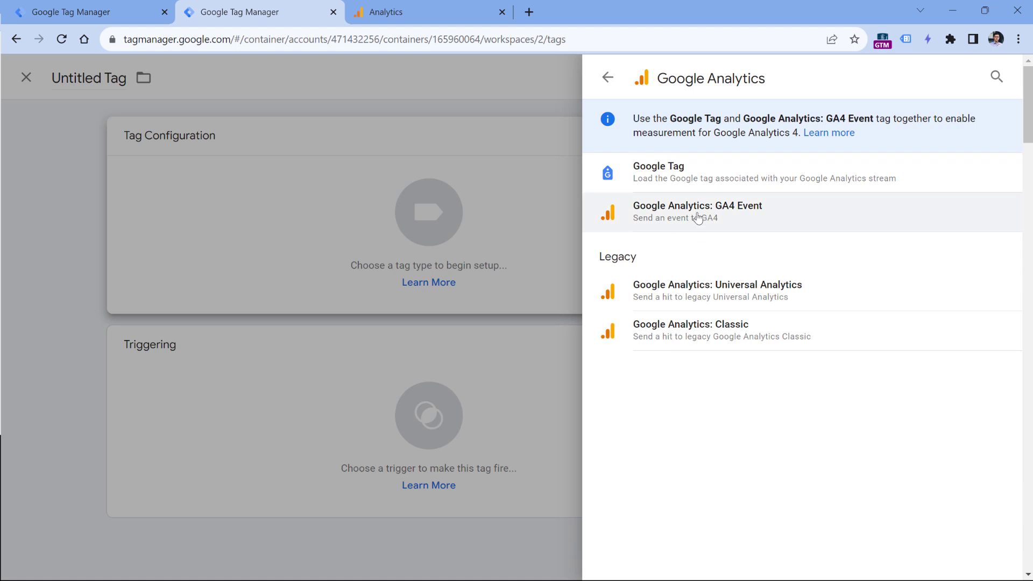
click(692, 217)
- Paste G-VSW03W7WS4 into the Measurement ID field, then clear the field again
click(385, 289)
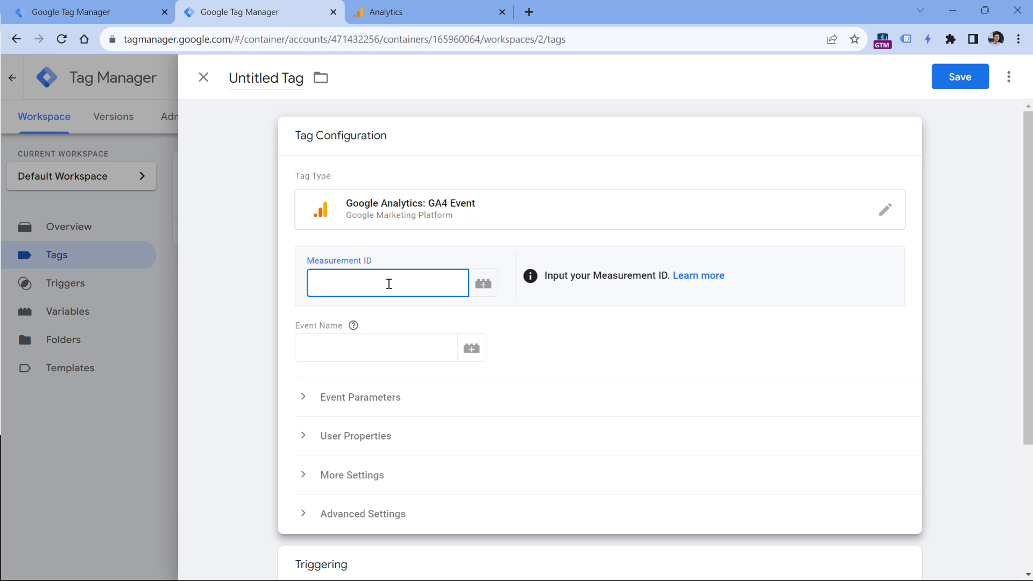
key(ctrl+v)
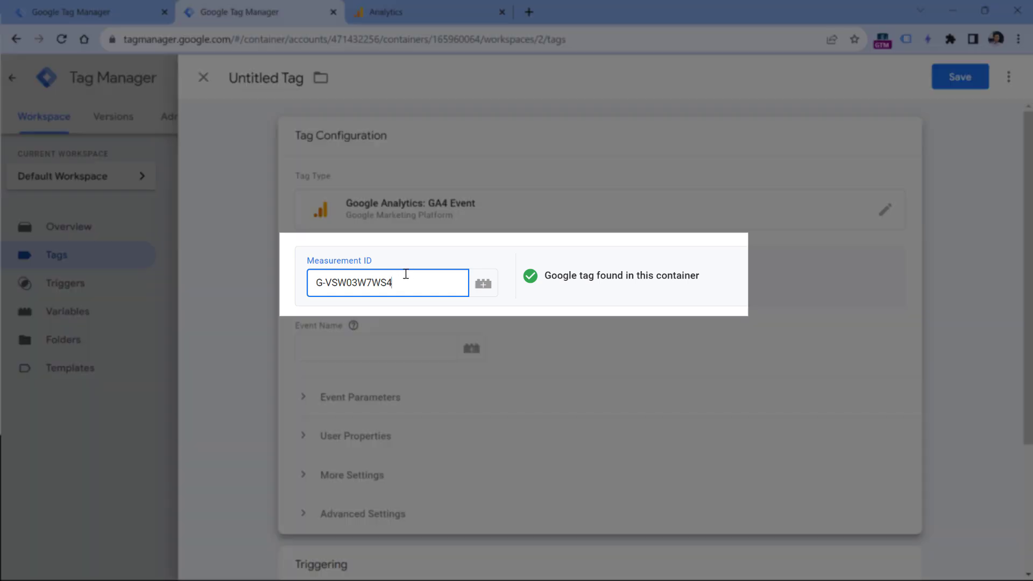
drag(400, 282, 308, 286)
key(ctrl+c)
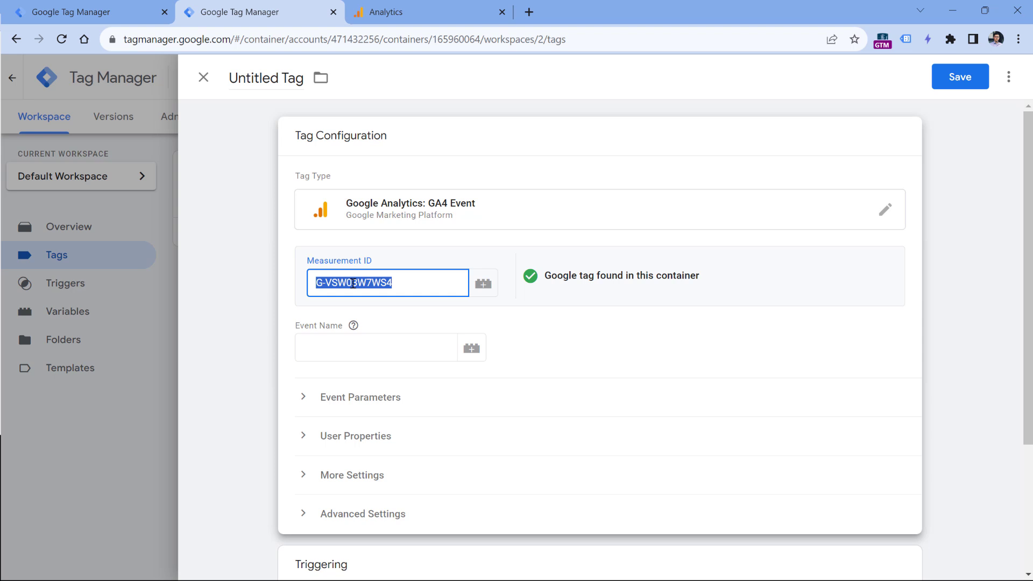
click(403, 286)
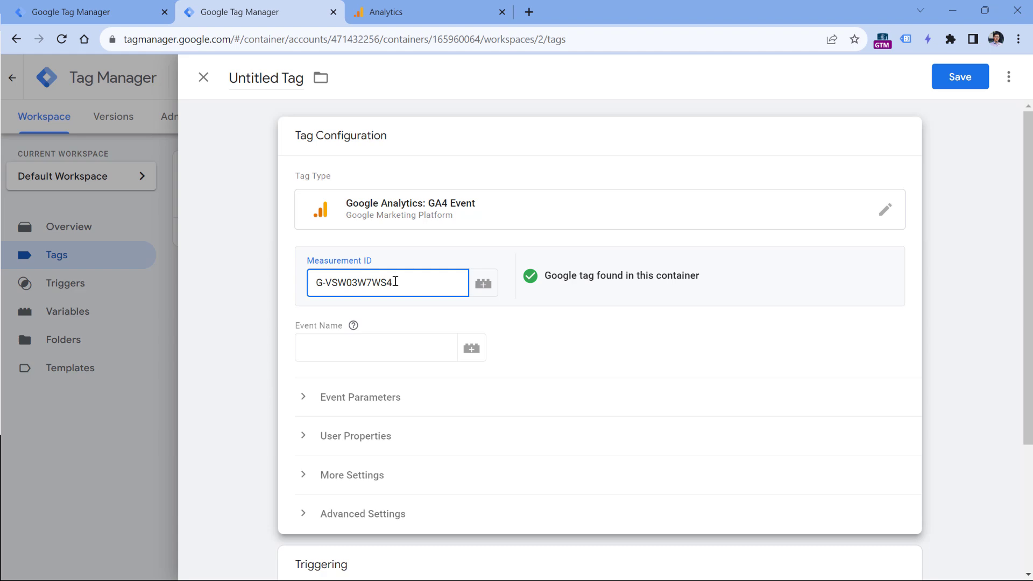
key(ctrl+a)
key(BackSpace)
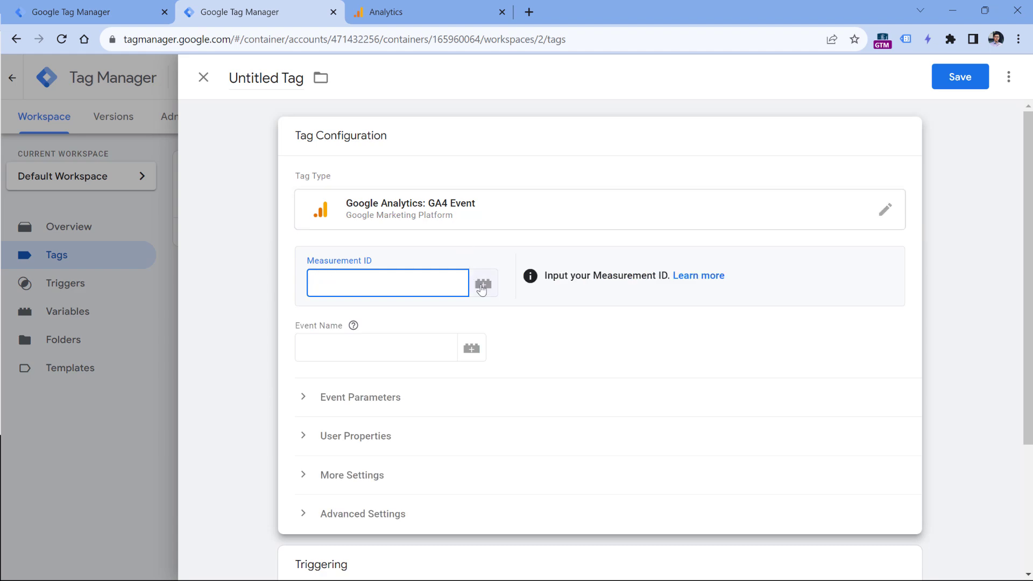
- Create a new Constant variable whose value is the measurement ID G-VSW03W7WS4
click(484, 287)
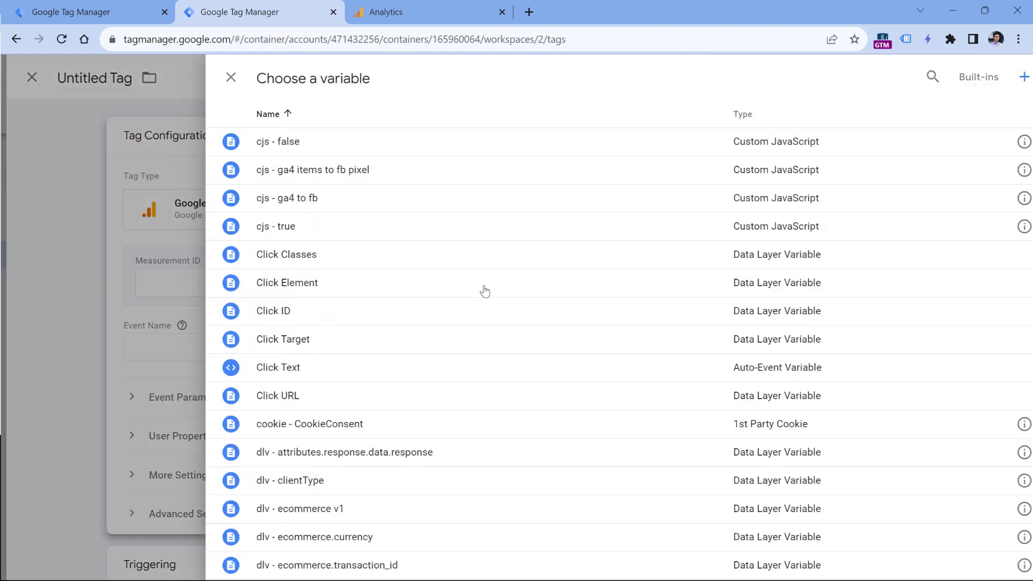
click(997, 79)
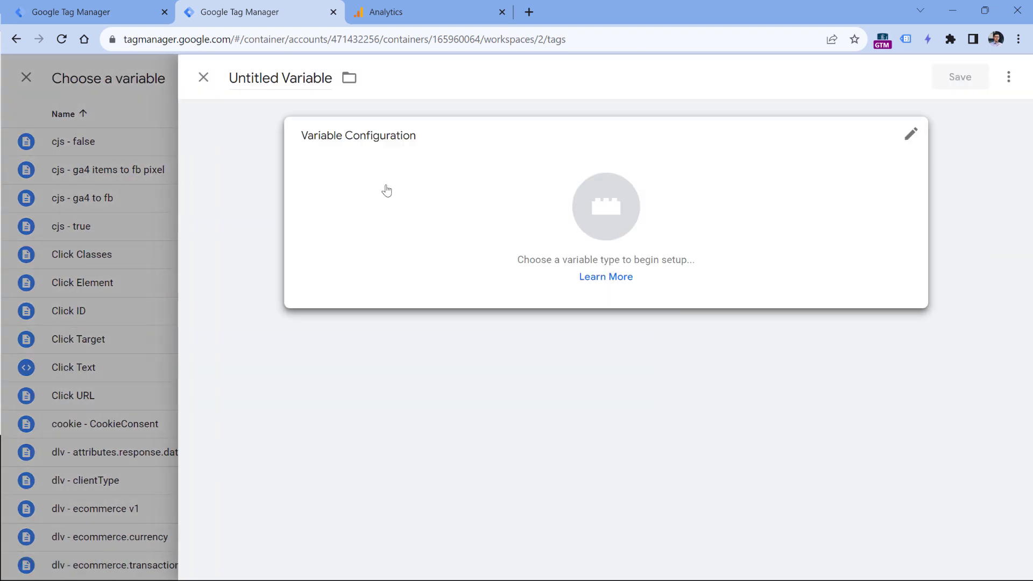
click(386, 191)
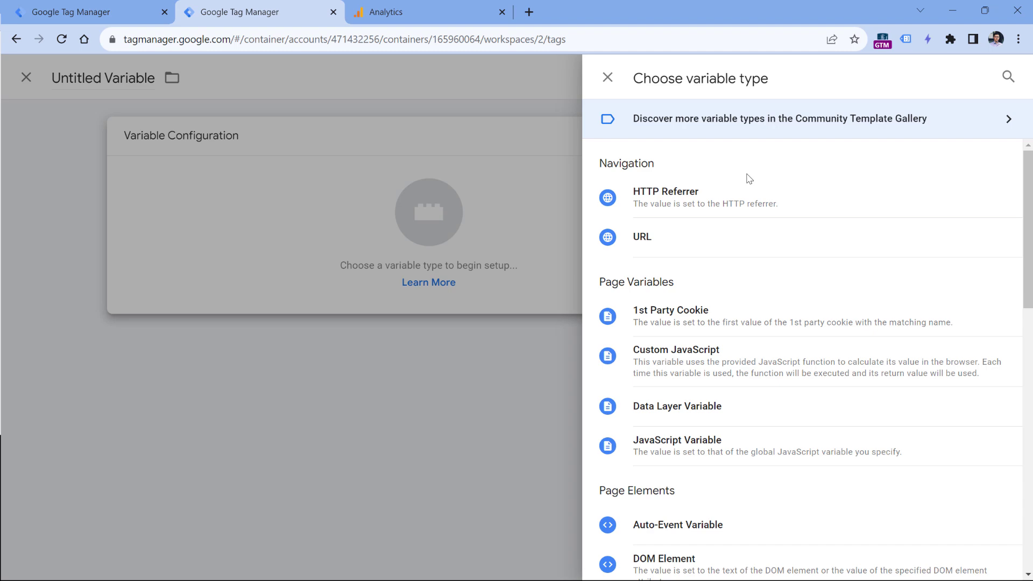
scroll(743, 178, down, 1)
scroll(741, 176, down, 4)
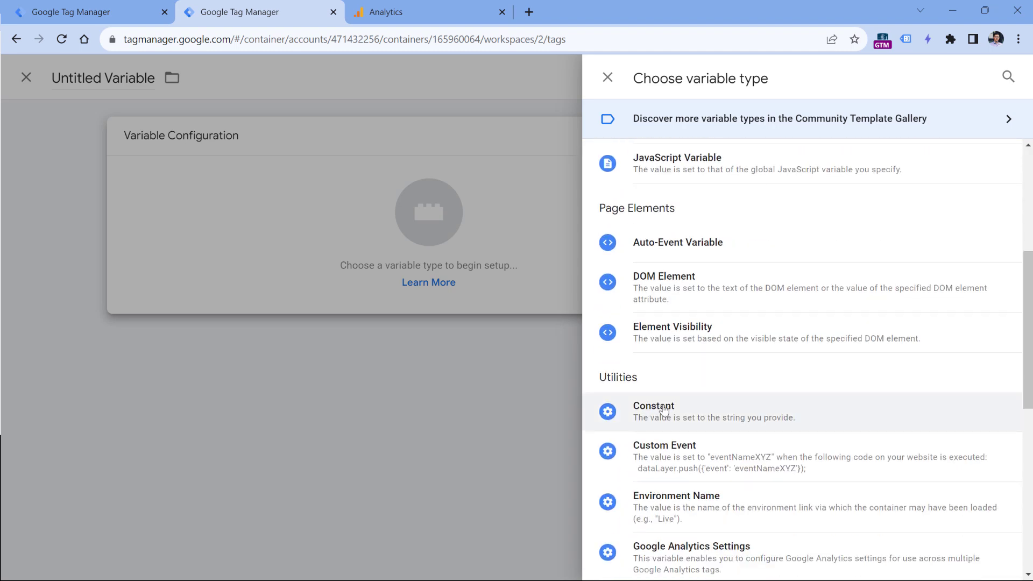
click(680, 414)
click(343, 277)
key(ctrl+v)
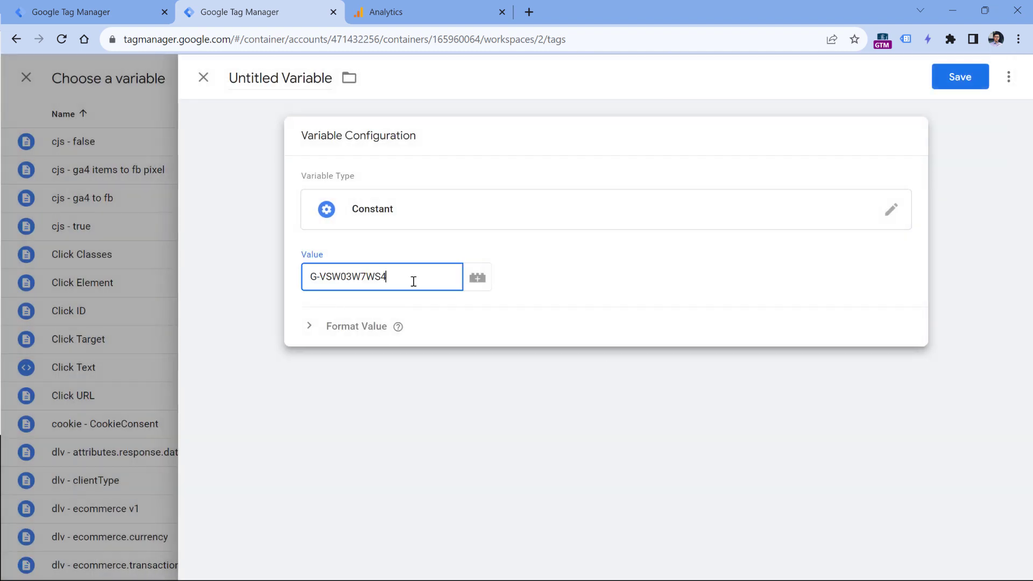
- Name the variable 'constant - ga4 measurement id - G-VSW03W7WS4'
click(245, 81)
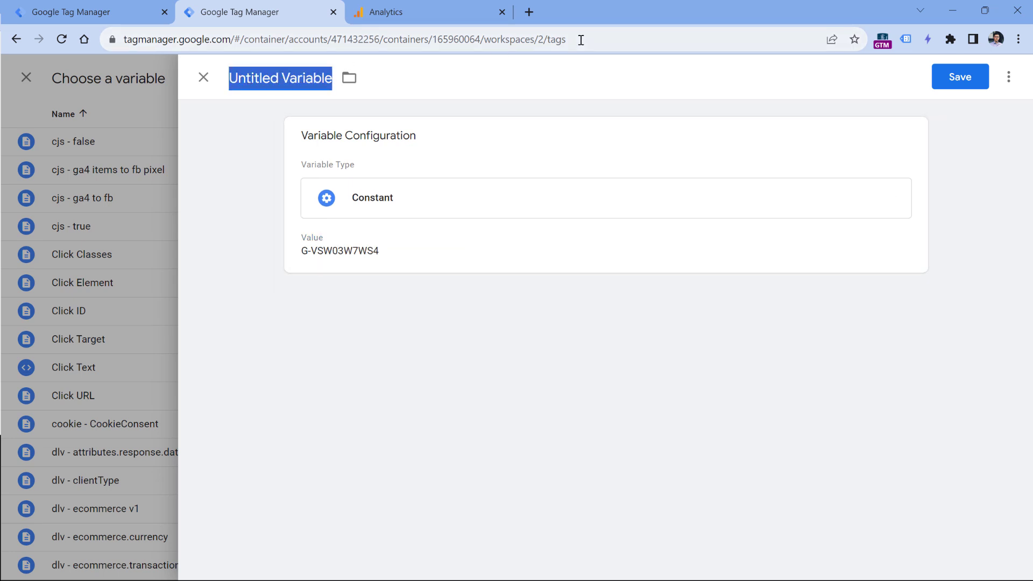
text(constant)
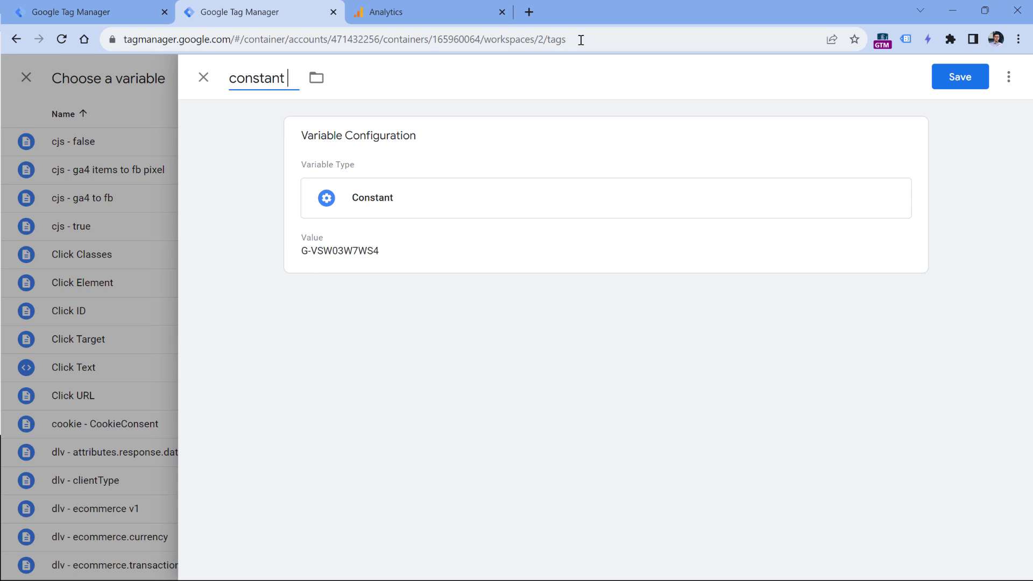
text( - ga4 measurement id -)
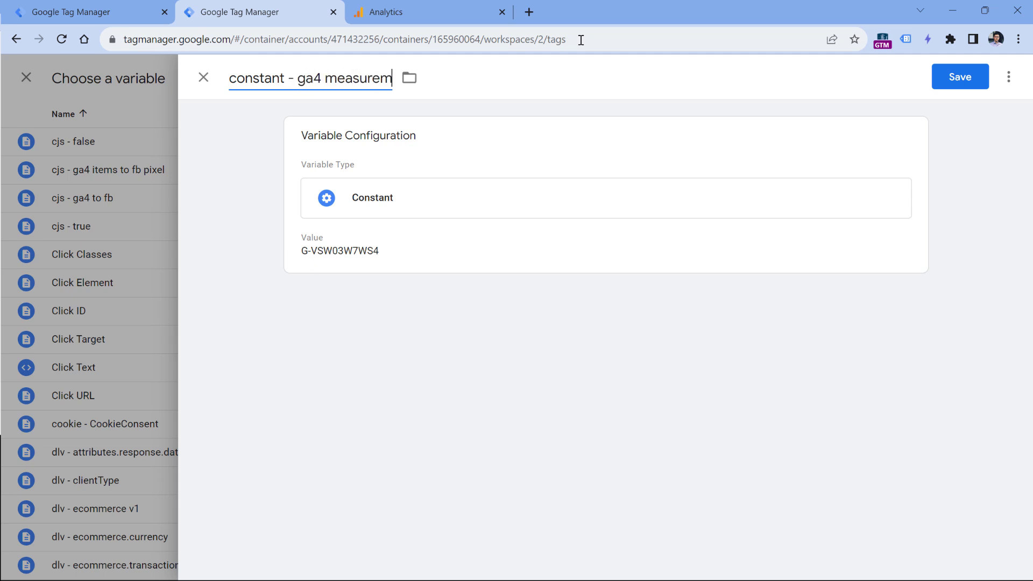
key(ctrl+v)
key(Home)
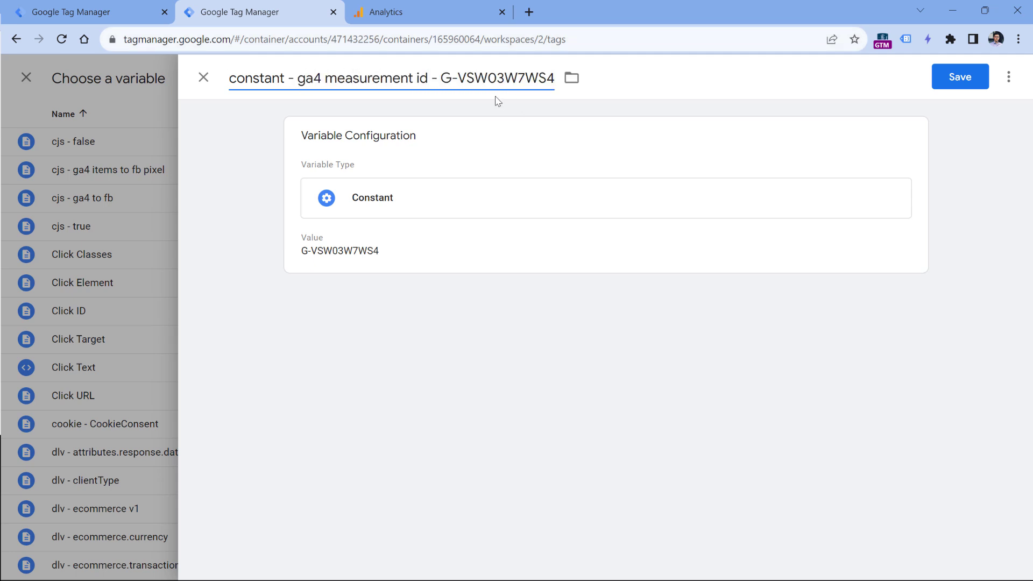
- Save the constant, use it as the tag's Measurement ID, and set event name menu_link_click
click(962, 81)
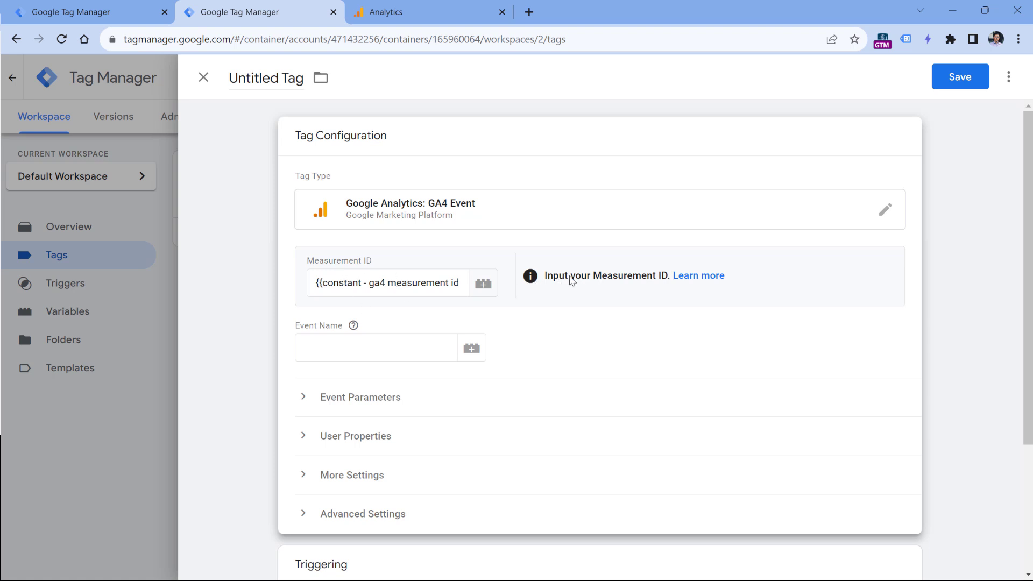
triple_click(379, 280)
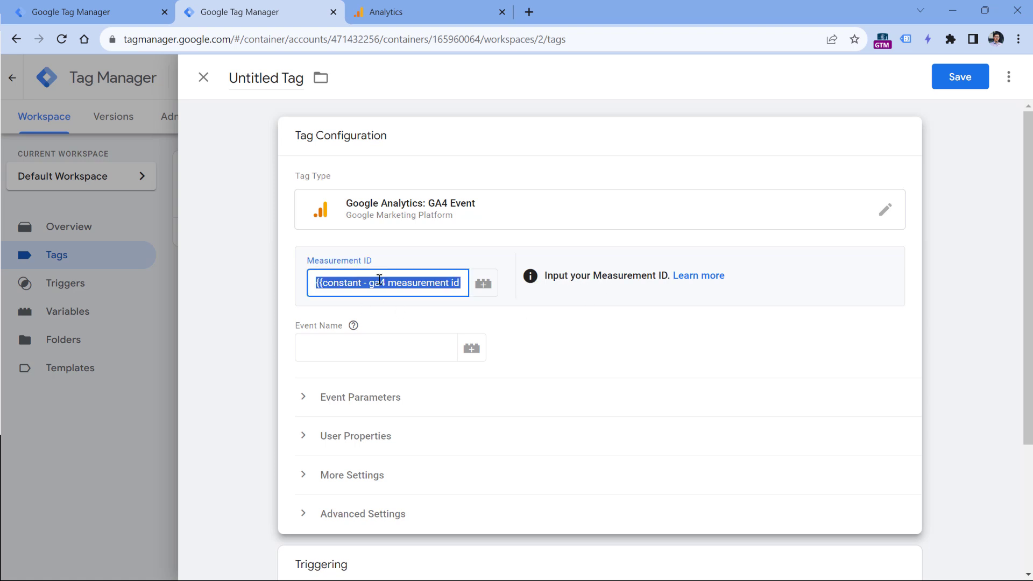
key(ctrl+x)
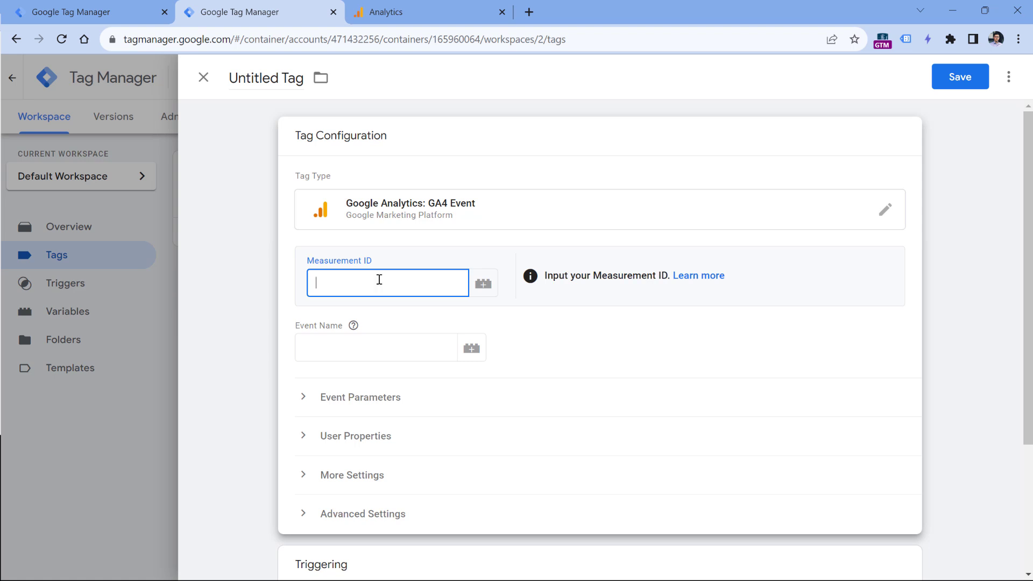
key(ctrl+v)
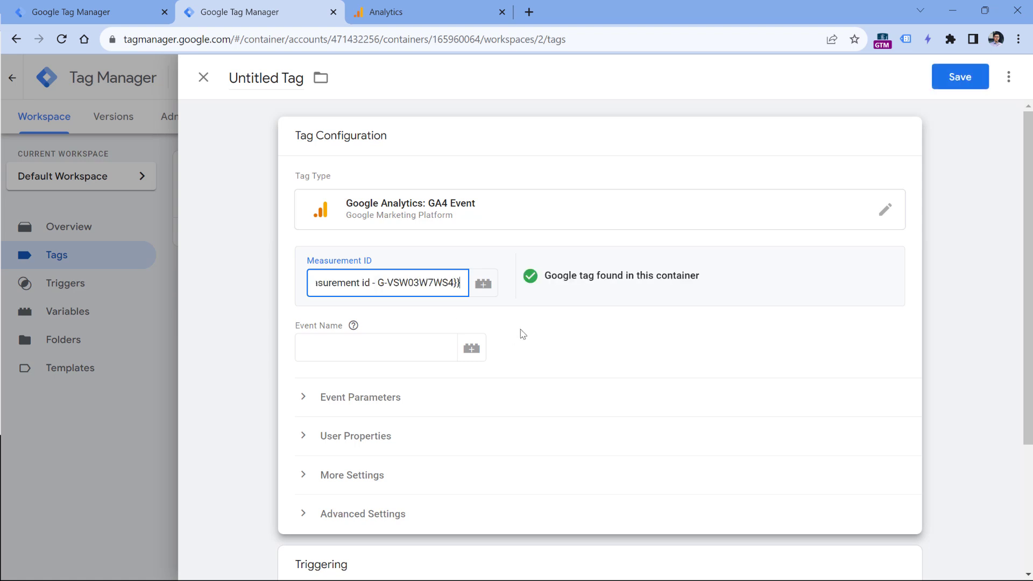
click(349, 347)
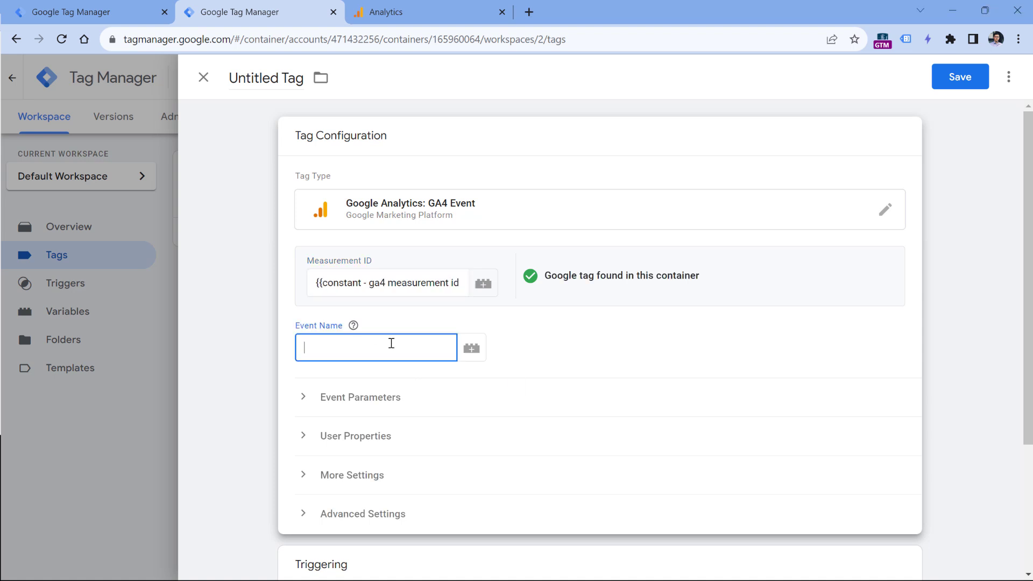
text(menu_link_click)
- Add two event parameter rows named link_url and link_text, leaving their values empty
click(358, 401)
scroll(568, 380, down, 1)
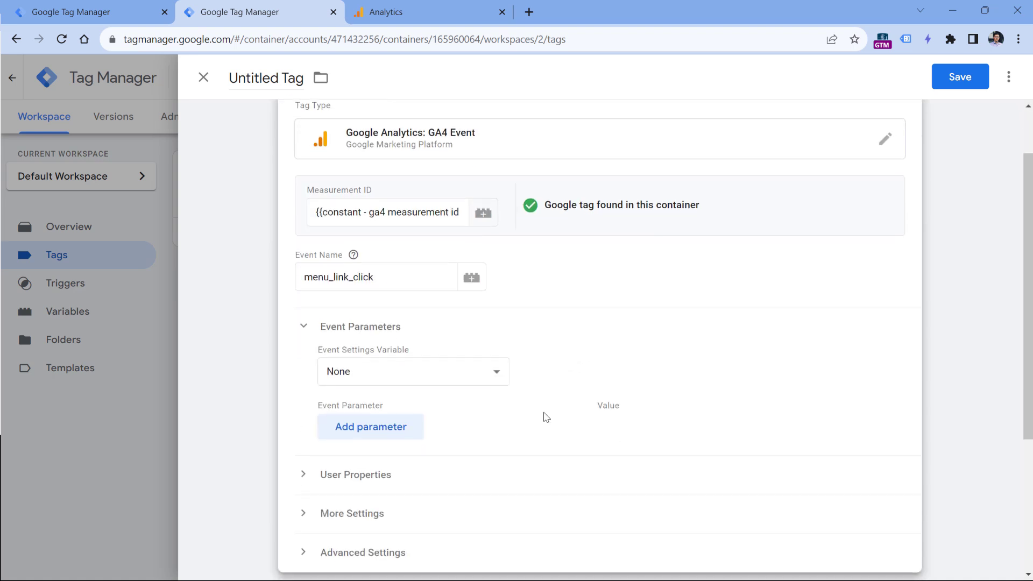
click(365, 432)
click(367, 474)
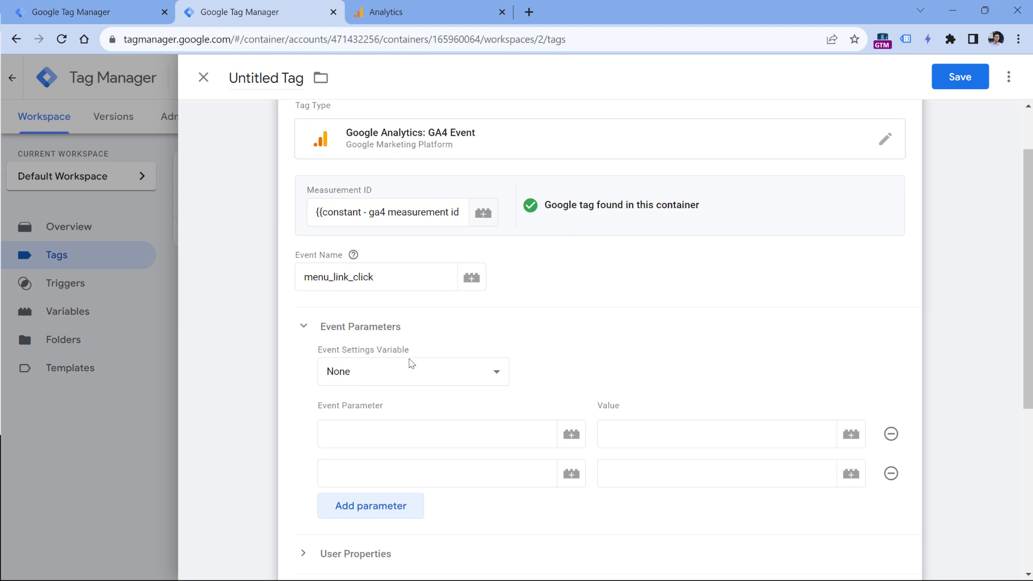
click(413, 442)
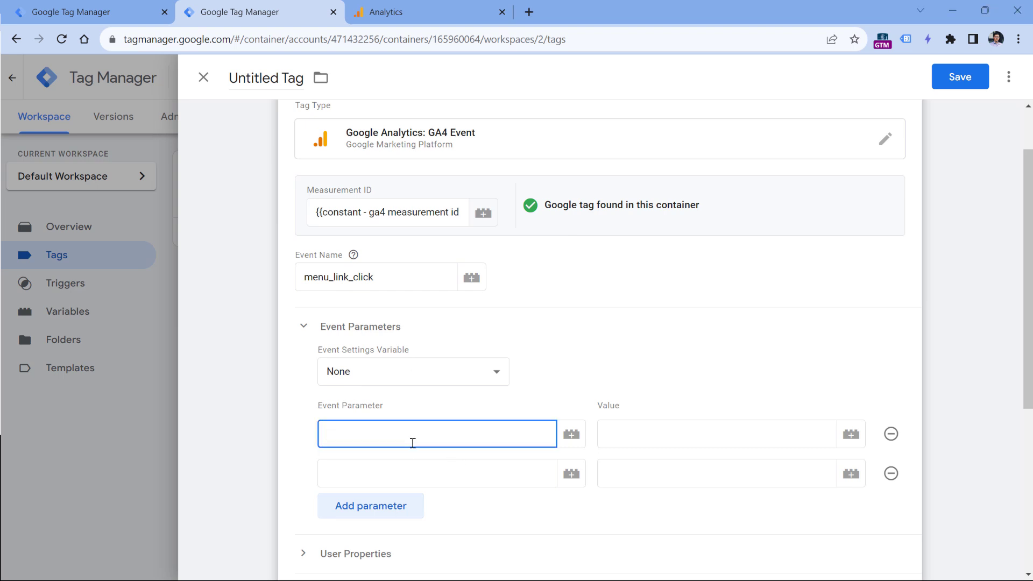
text(link_ur)
text(l)
click(412, 473)
text(link-te)
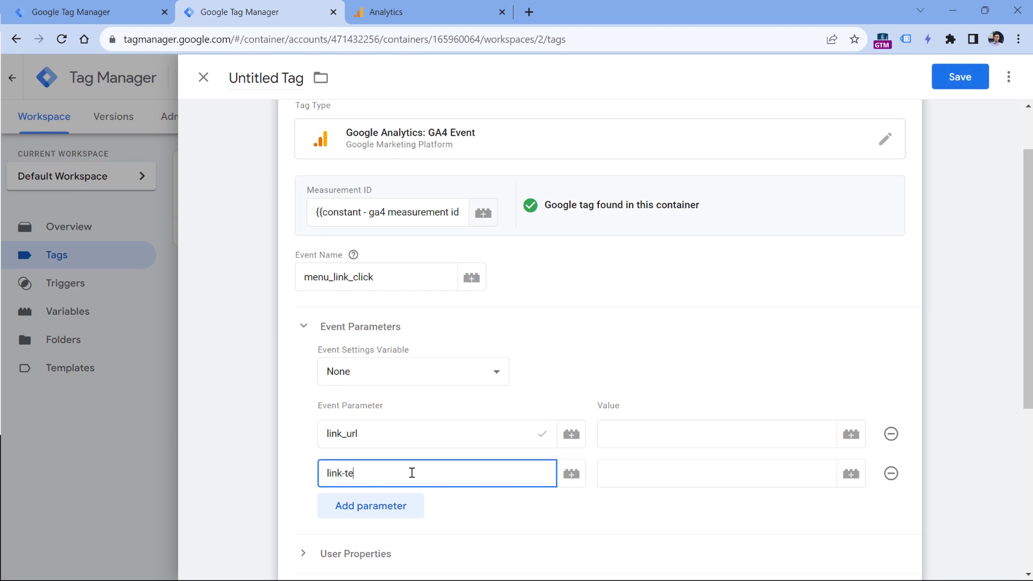
key(BackSpace)
key(BackSpace)
key(BackSpace)
text(_text)
click(719, 427)
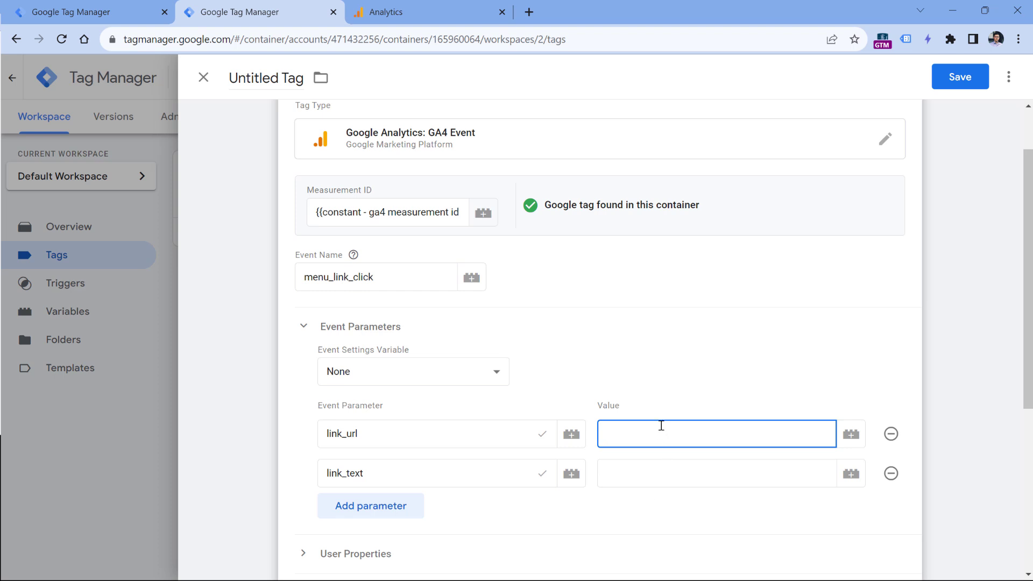
click(90, 13)
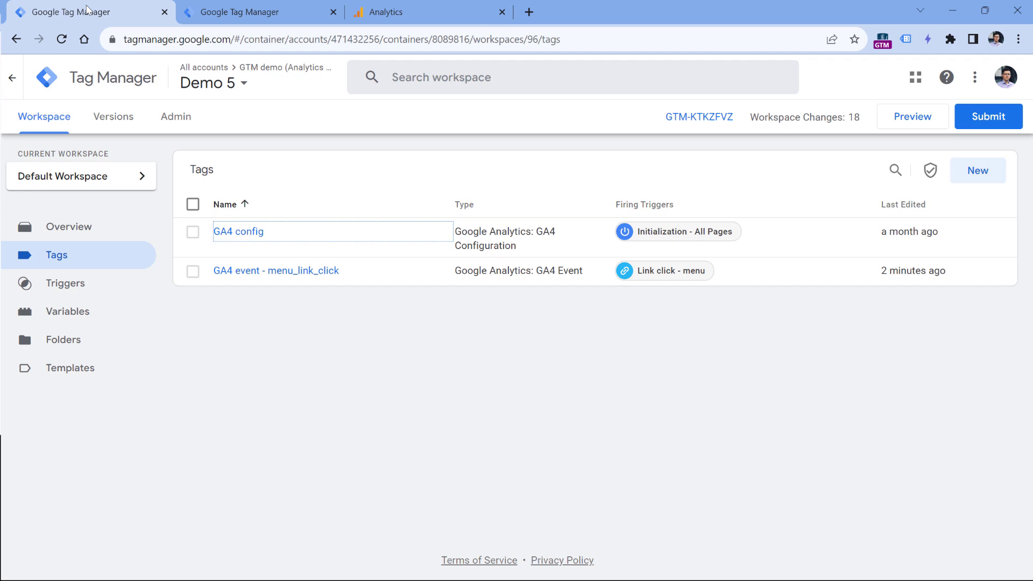
click(273, 271)
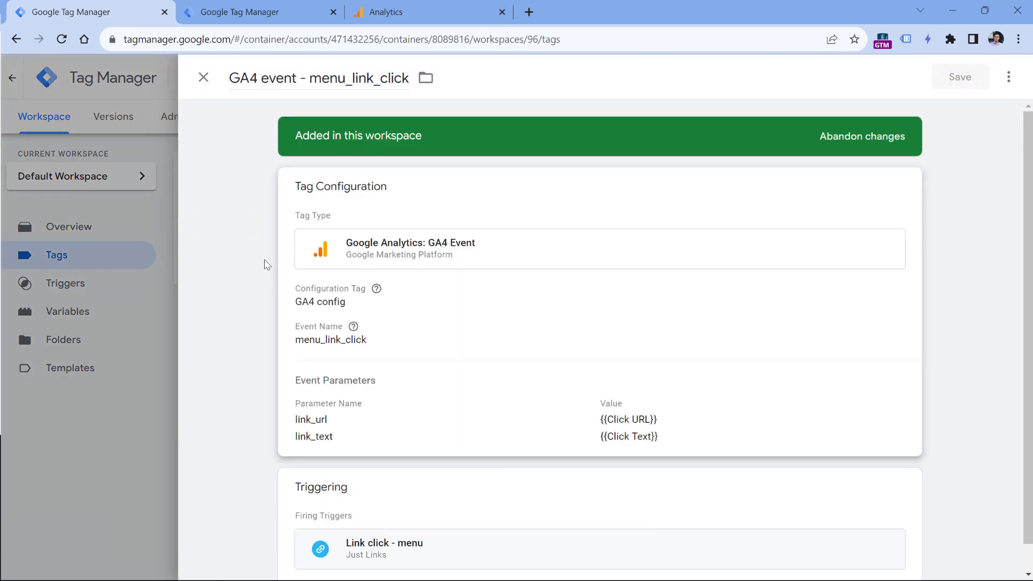
click(462, 299)
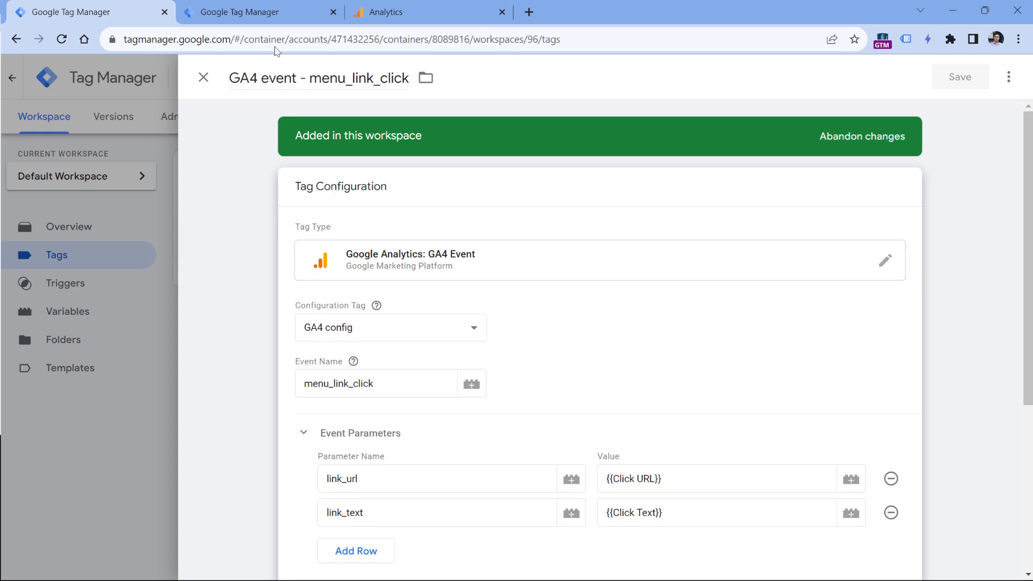
click(269, 13)
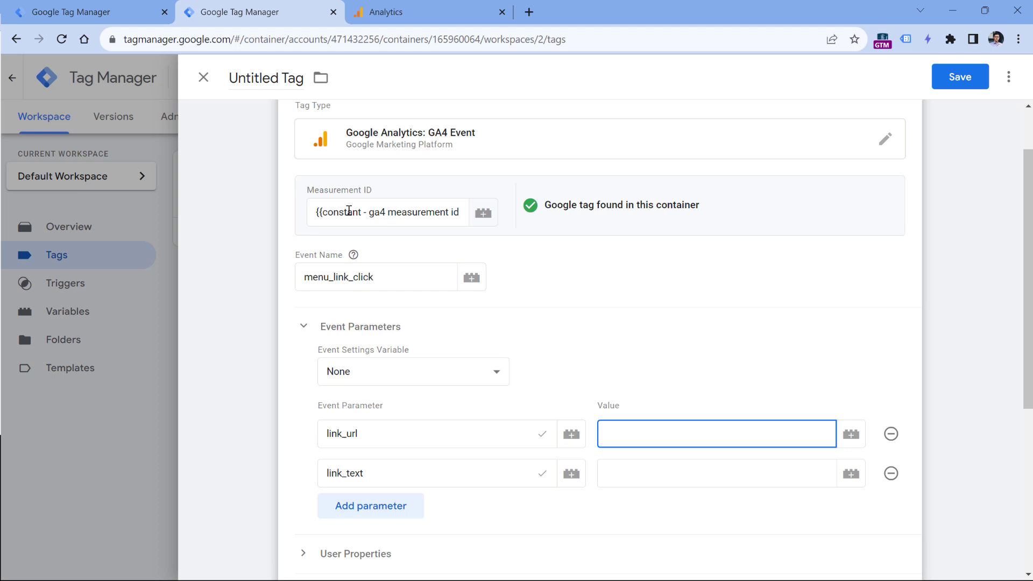
key(ctrl+shift+Tab)
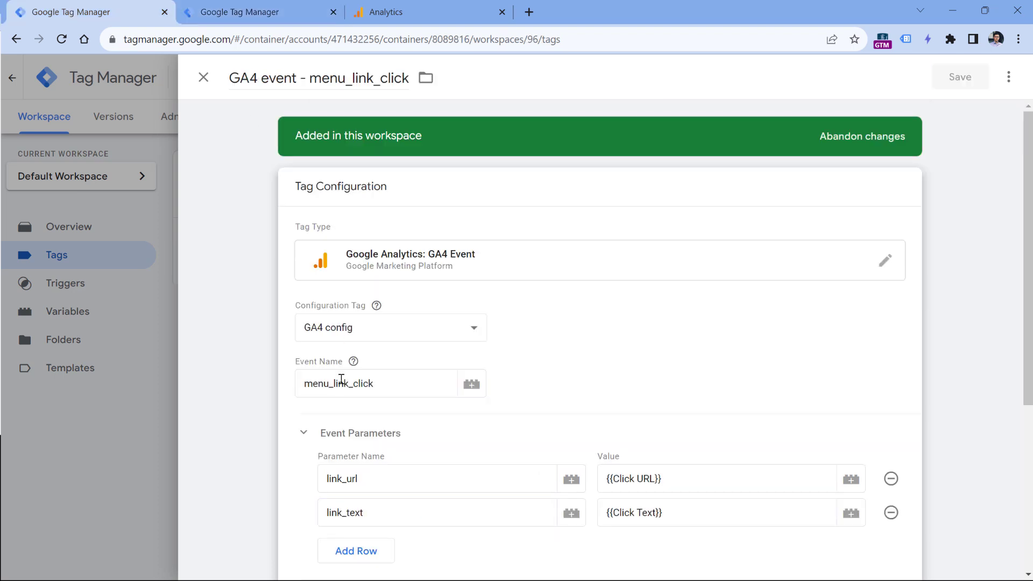
drag(399, 380, 298, 385)
click(258, 13)
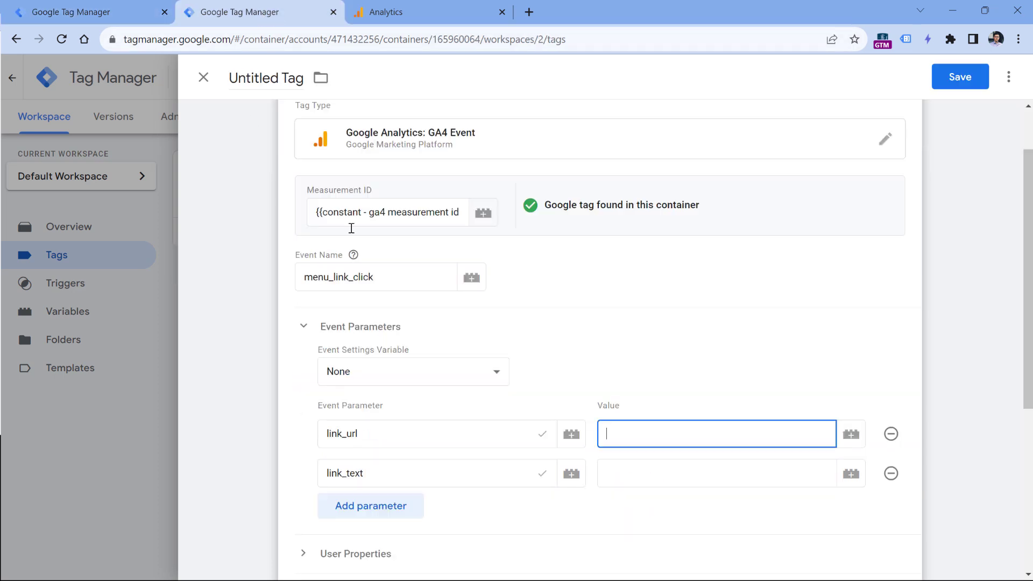
double_click(346, 278)
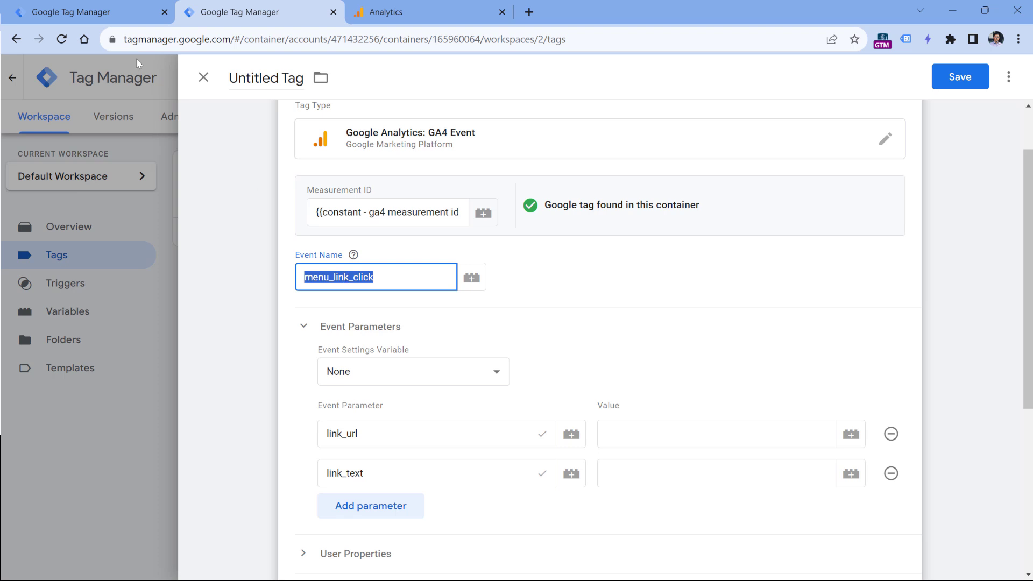
click(92, 12)
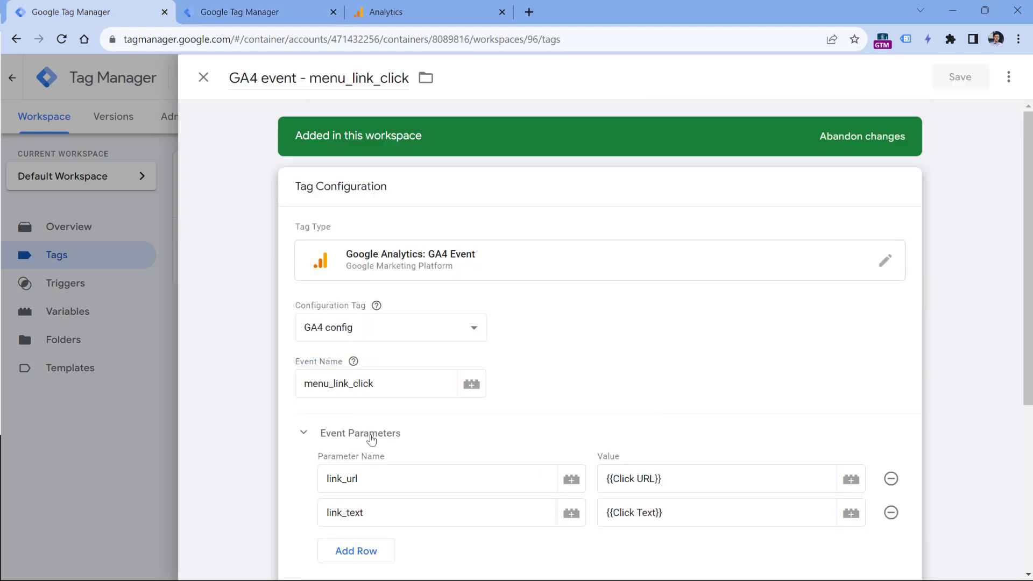
scroll(371, 439, down, 3)
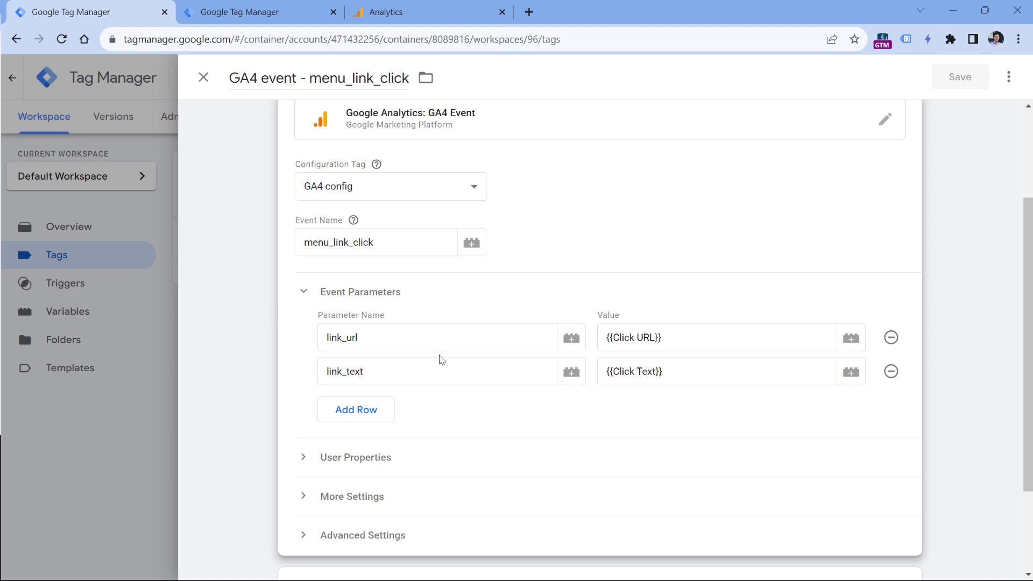
click(276, 2)
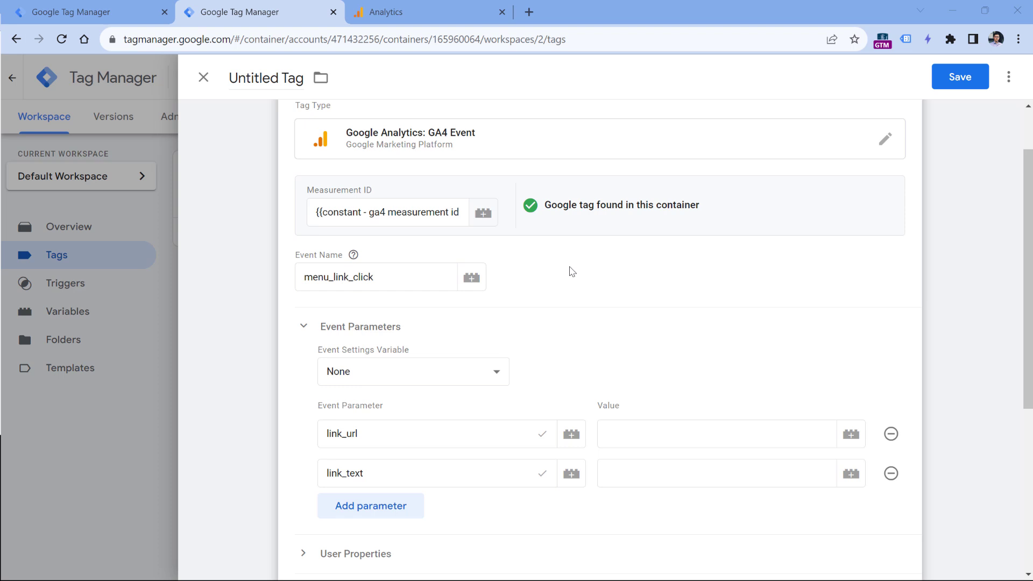
- Scroll the tag editor to bring the empty Triggering card into view
scroll(760, 375, up, 1)
scroll(760, 376, down, 5)
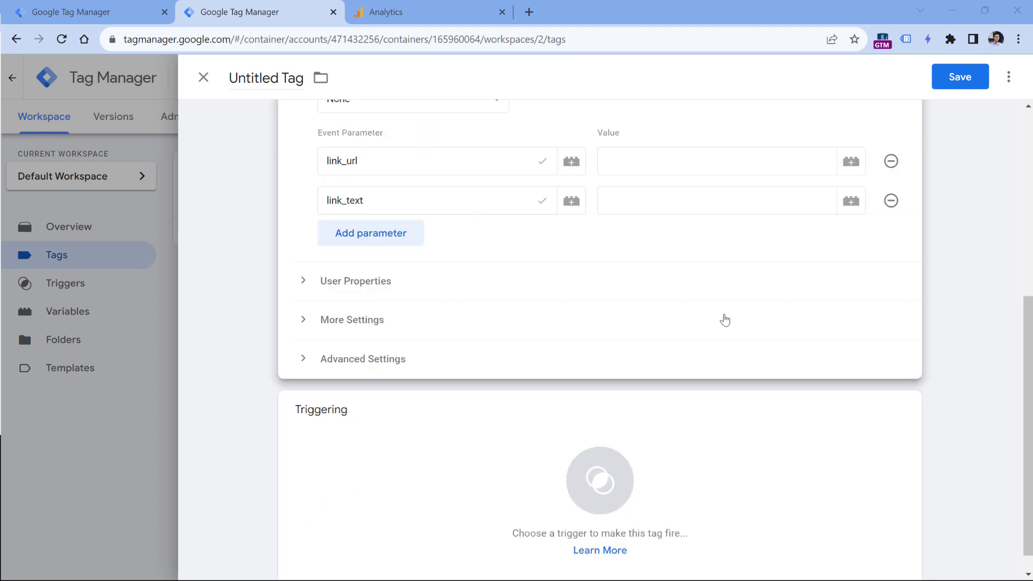